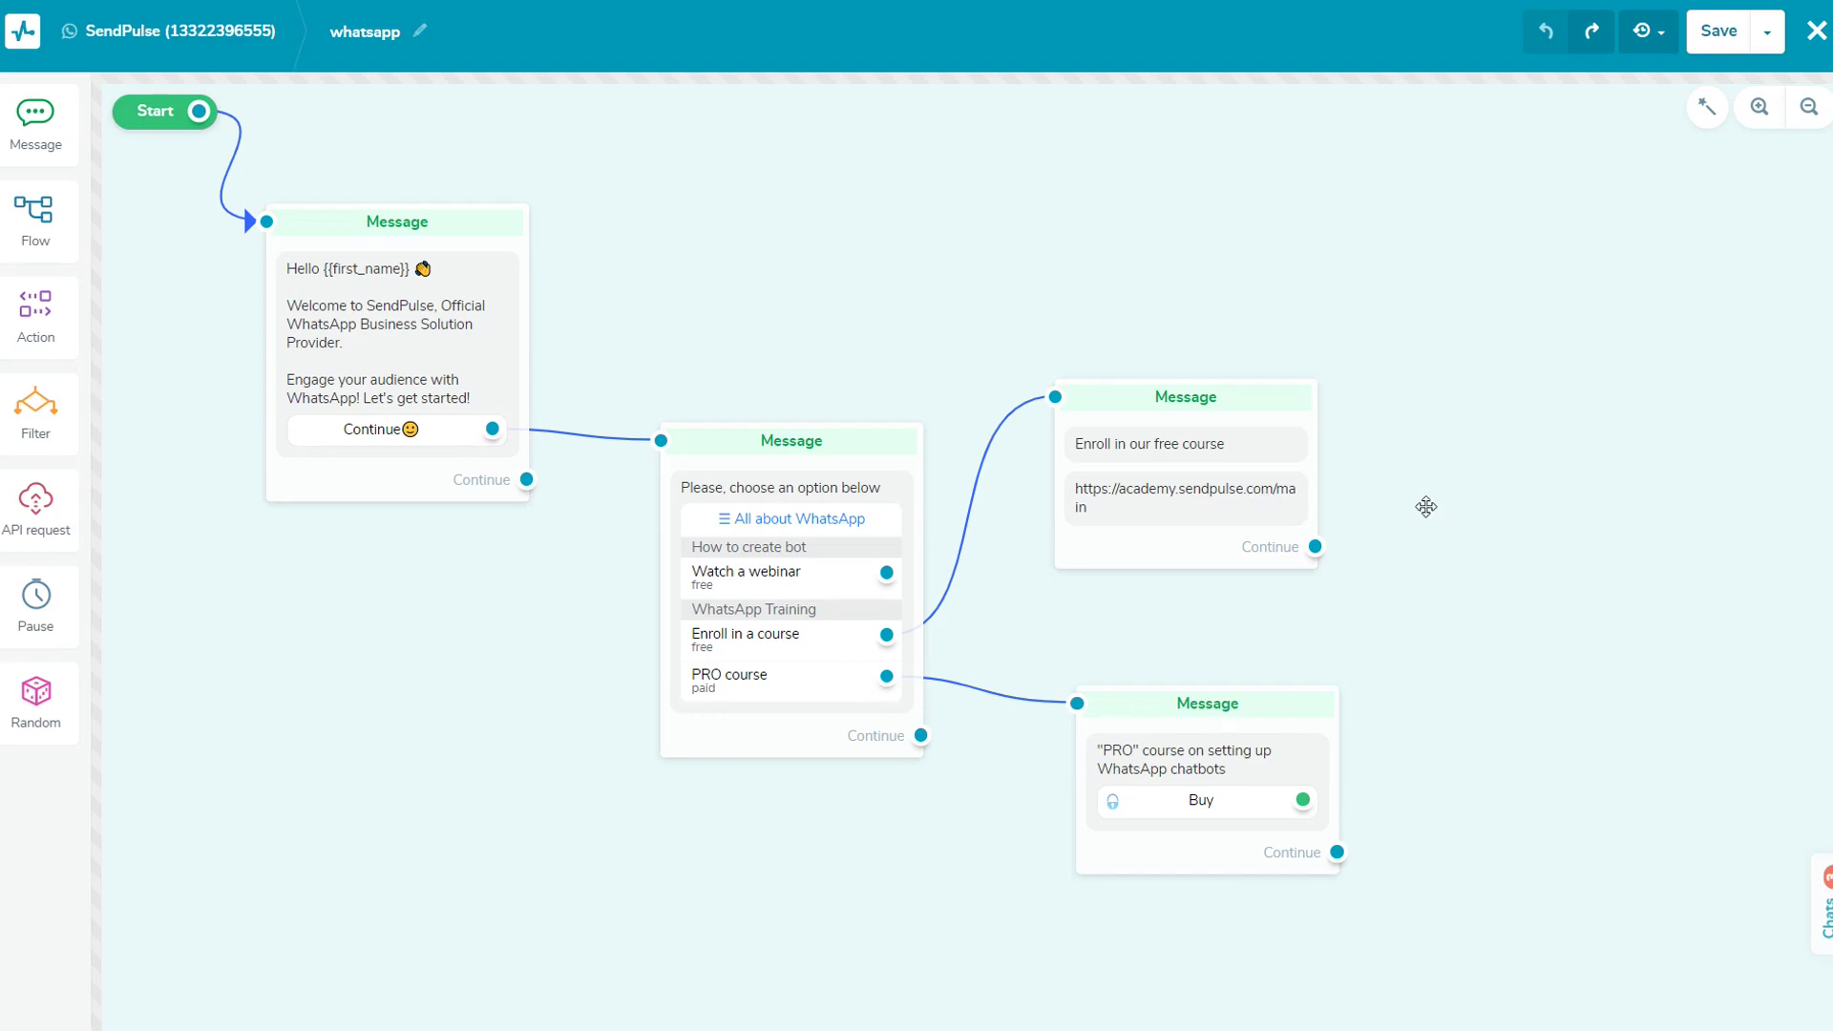
Add an image block to the free course message using the pasted WhatsApp image URL.
click(1259, 497)
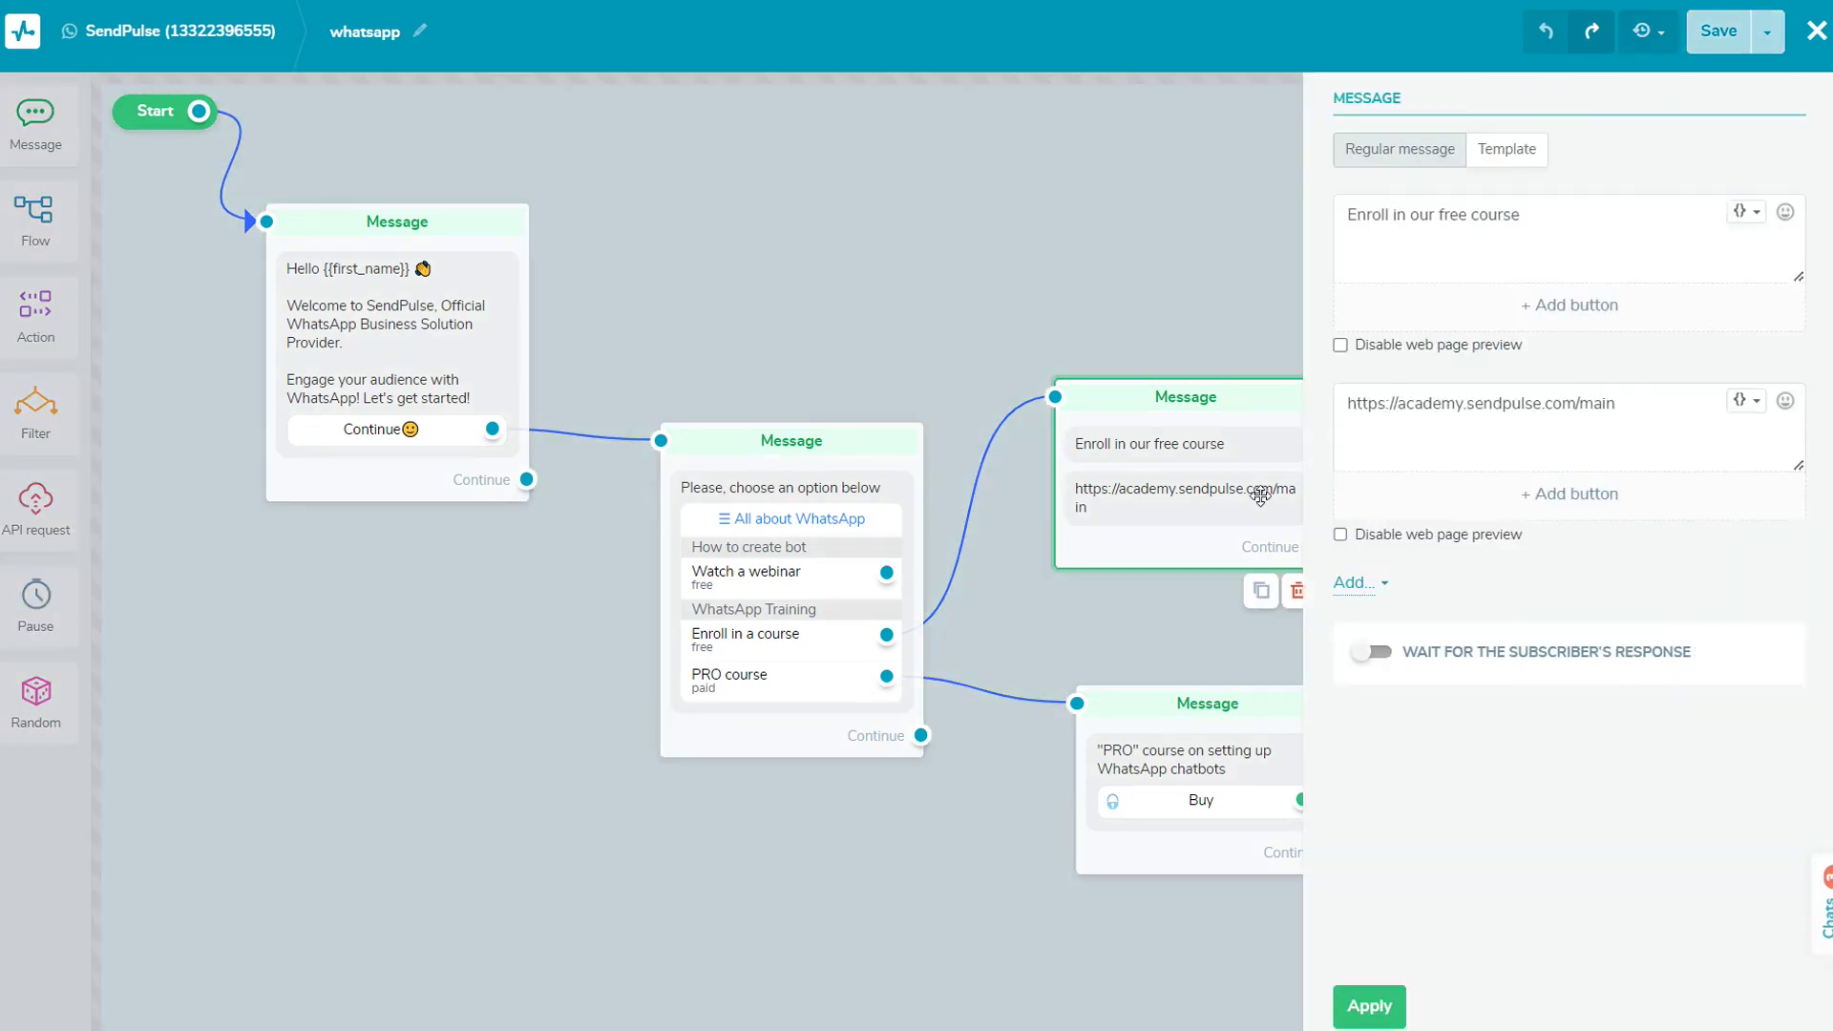
click(1371, 592)
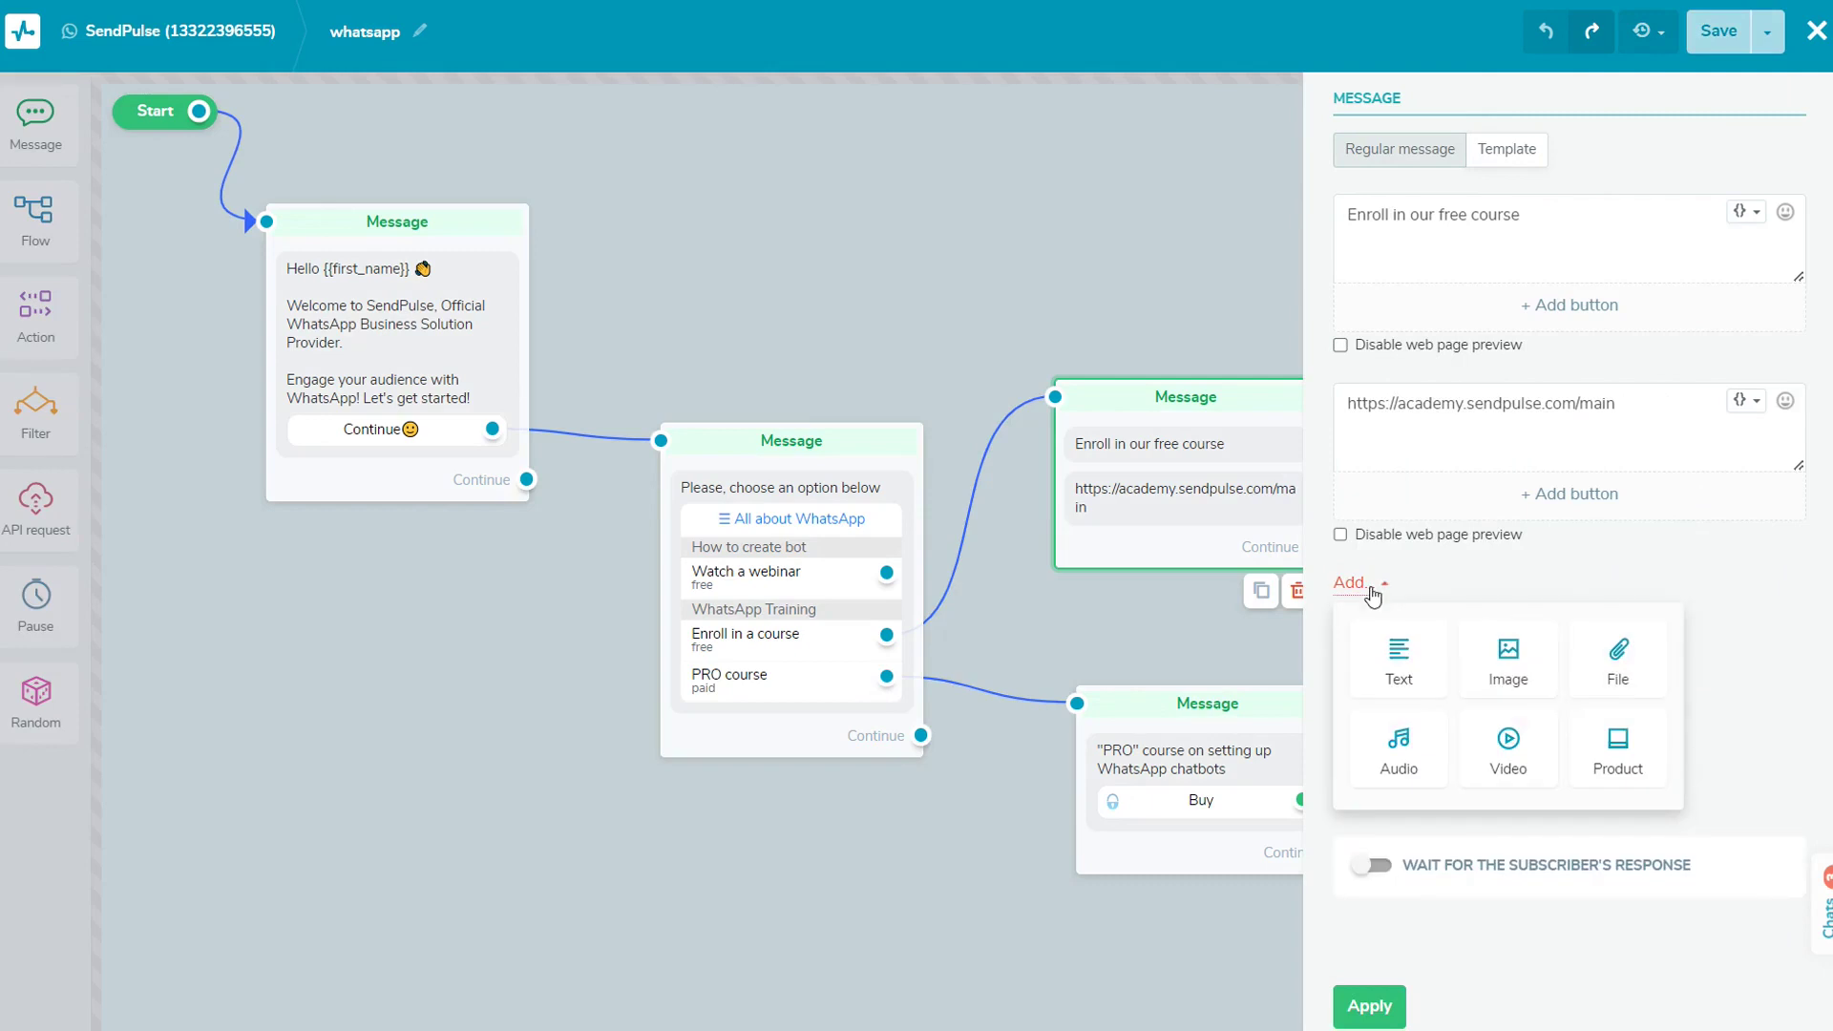
click(1487, 673)
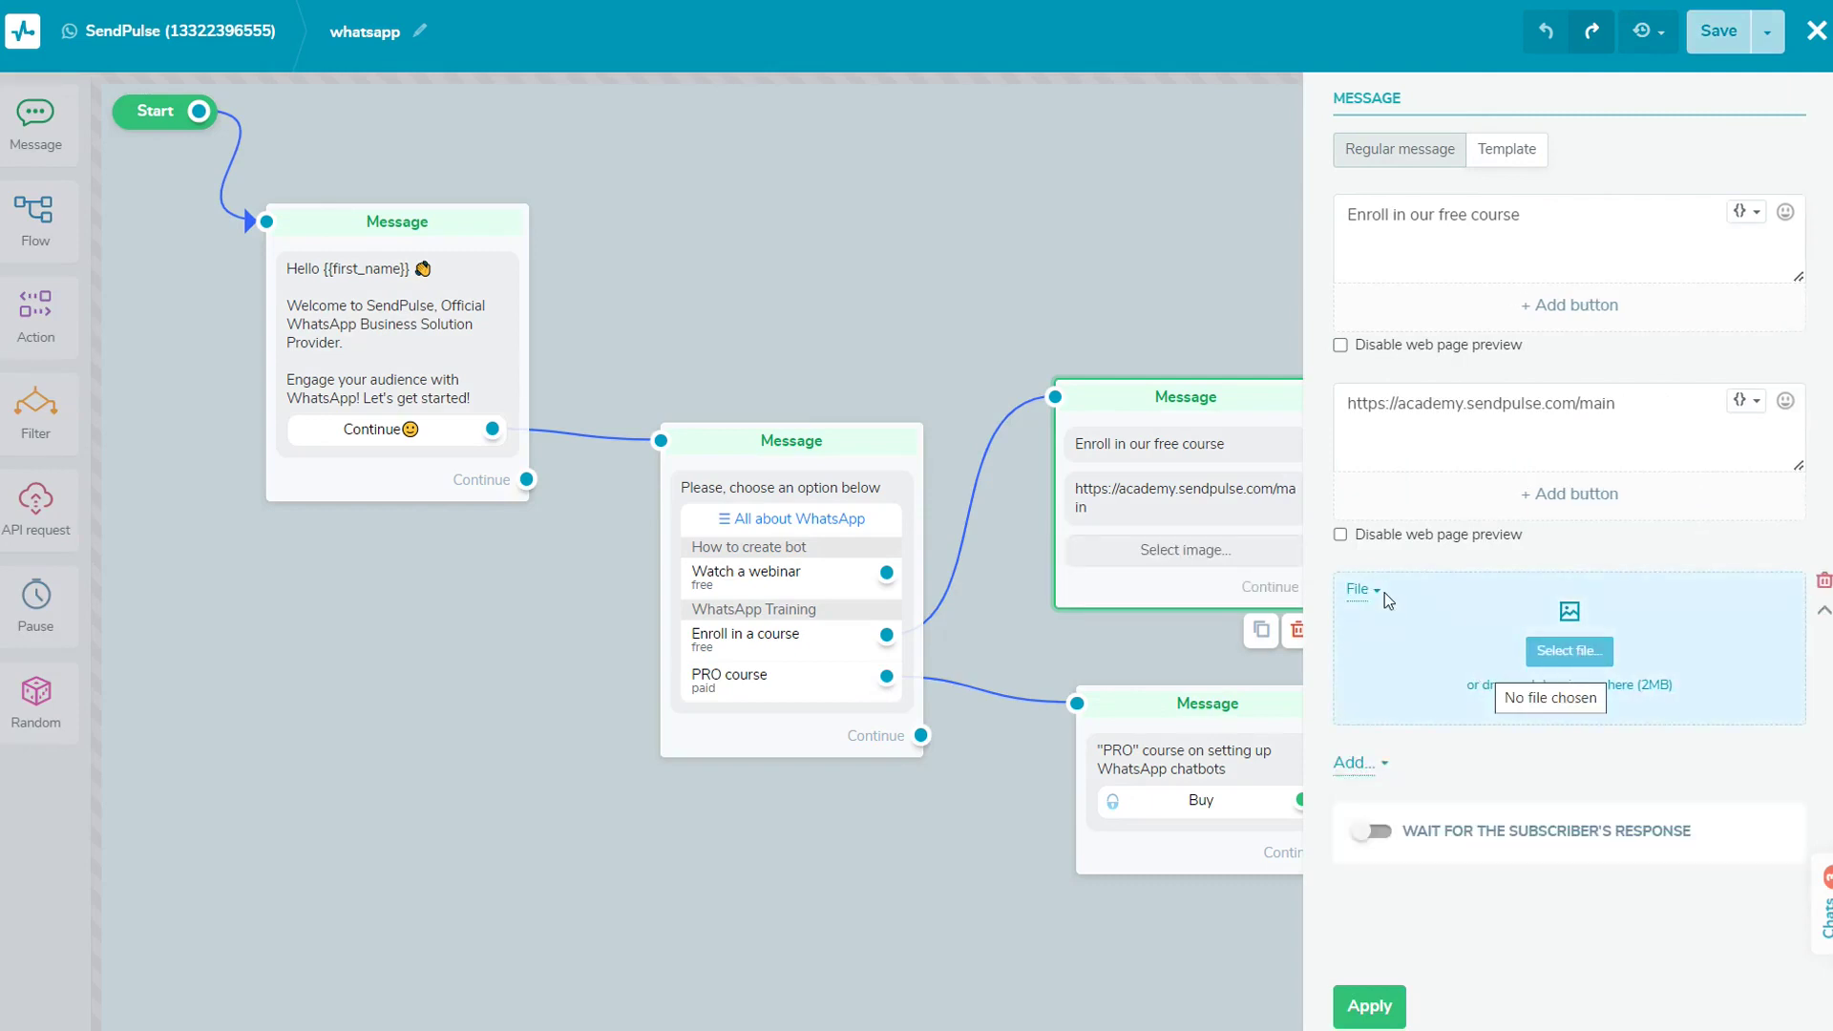
click(1361, 588)
click(1467, 670)
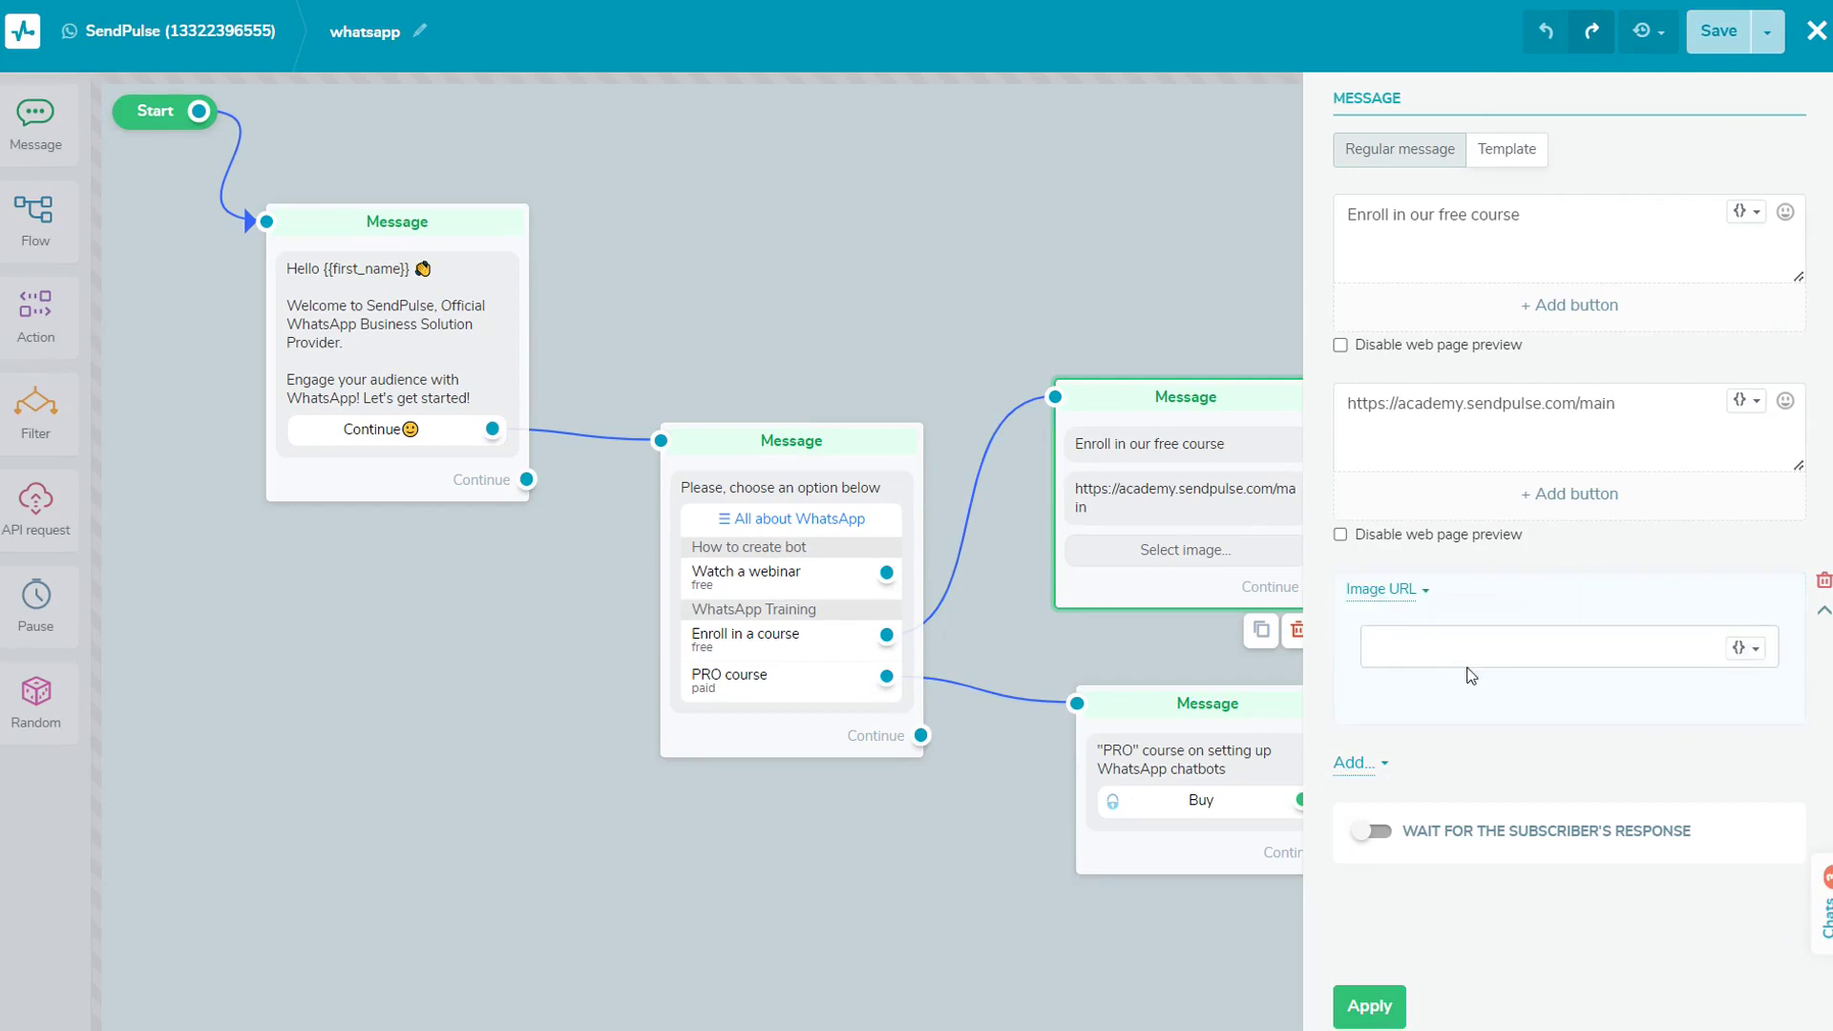
click(1457, 657)
key(ctrl+v)
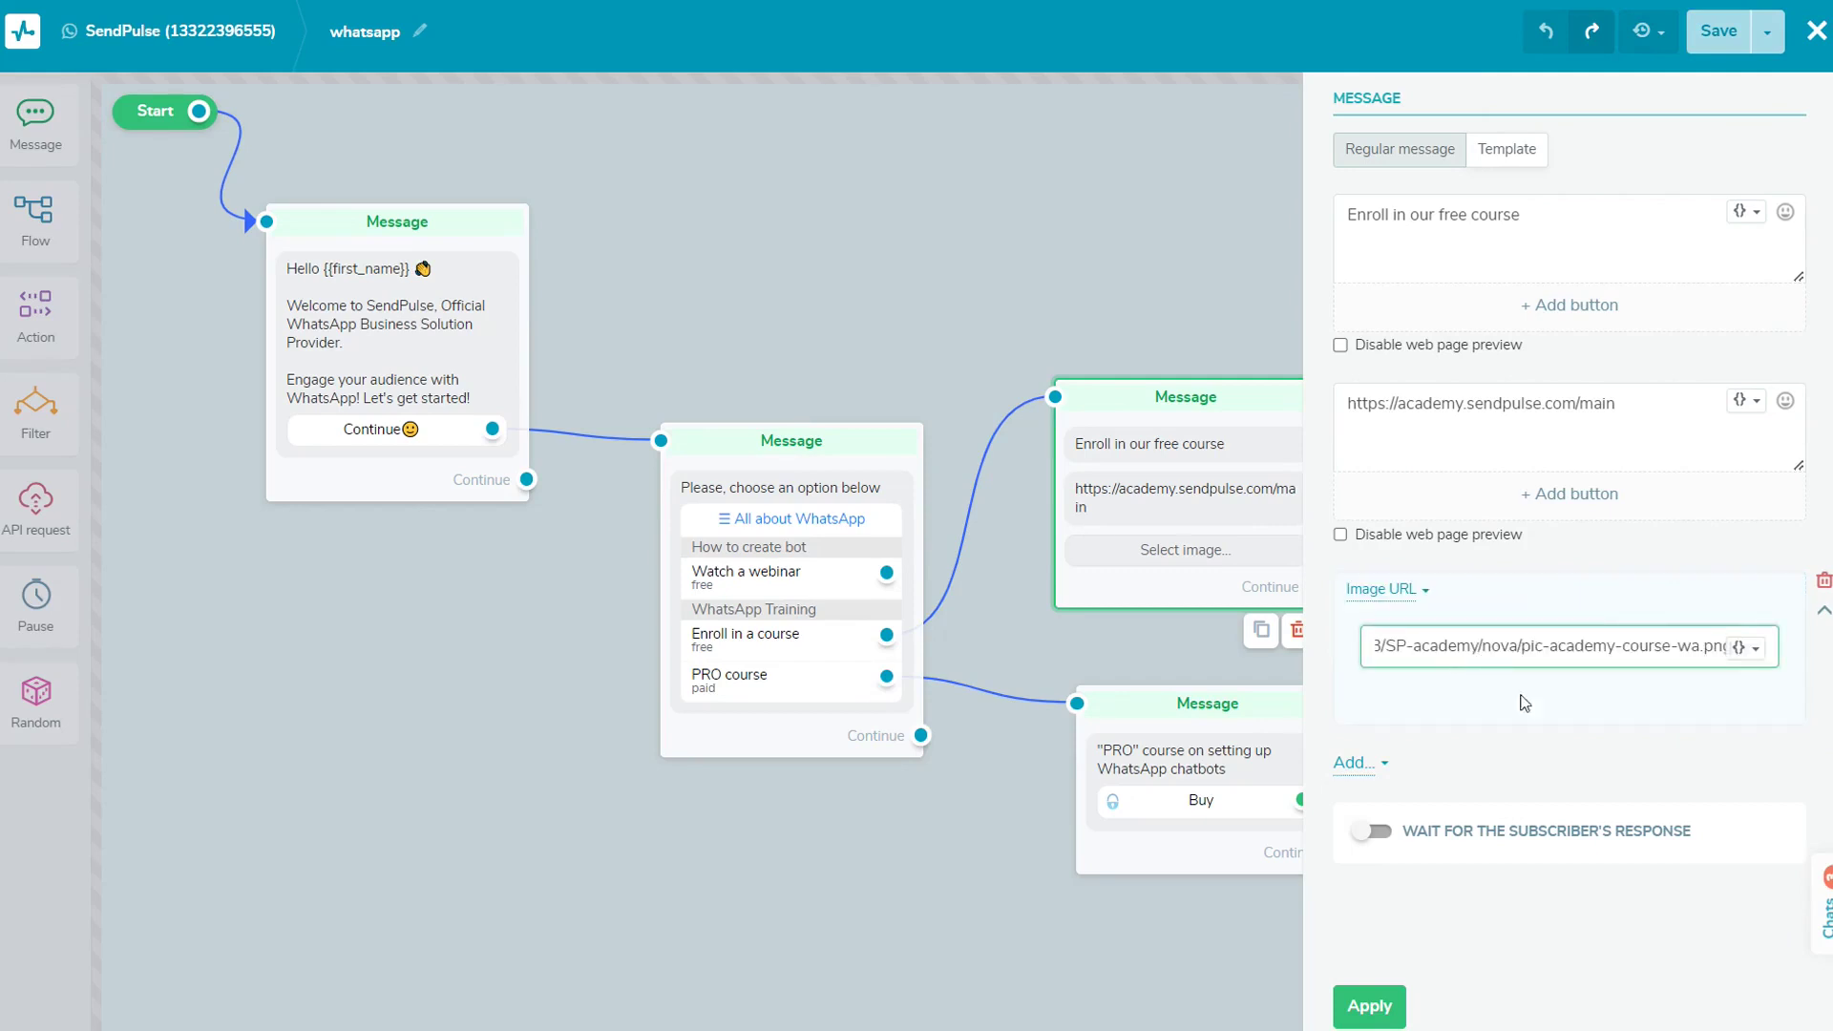
click(1580, 749)
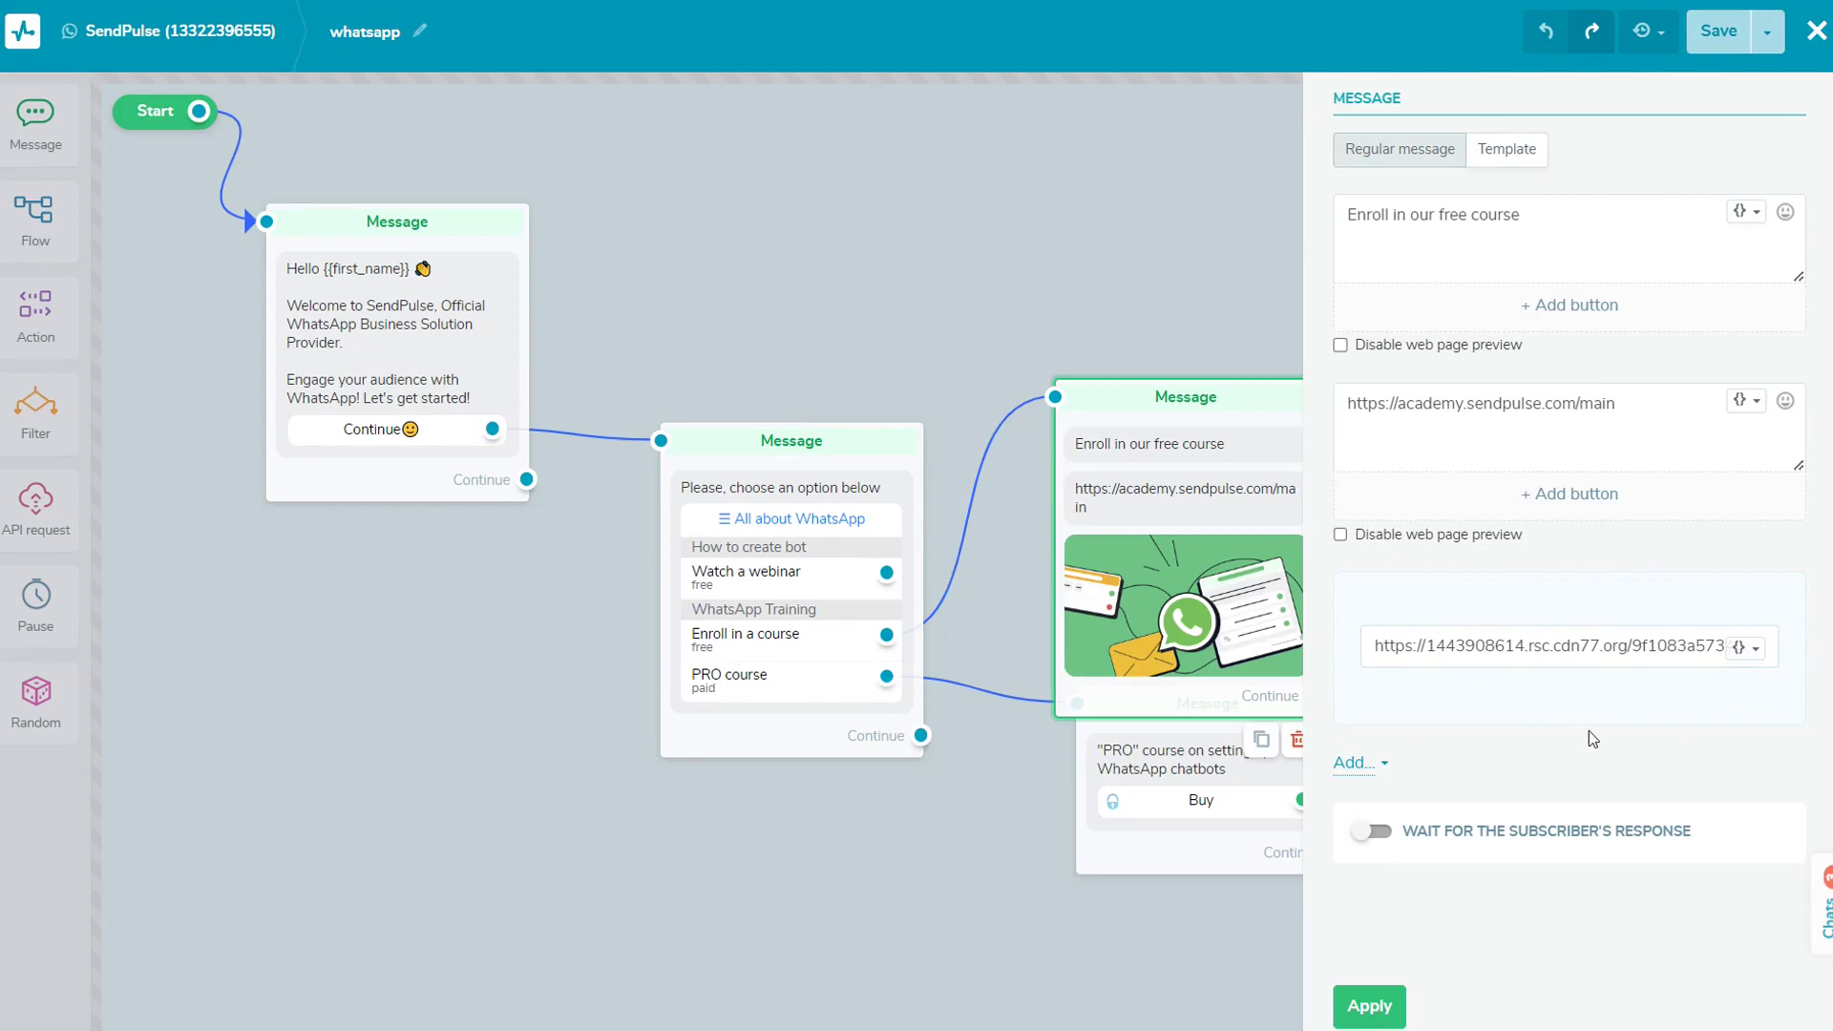
Move the image above the academy link and Enroll text, and apply the changes.
click(1823, 618)
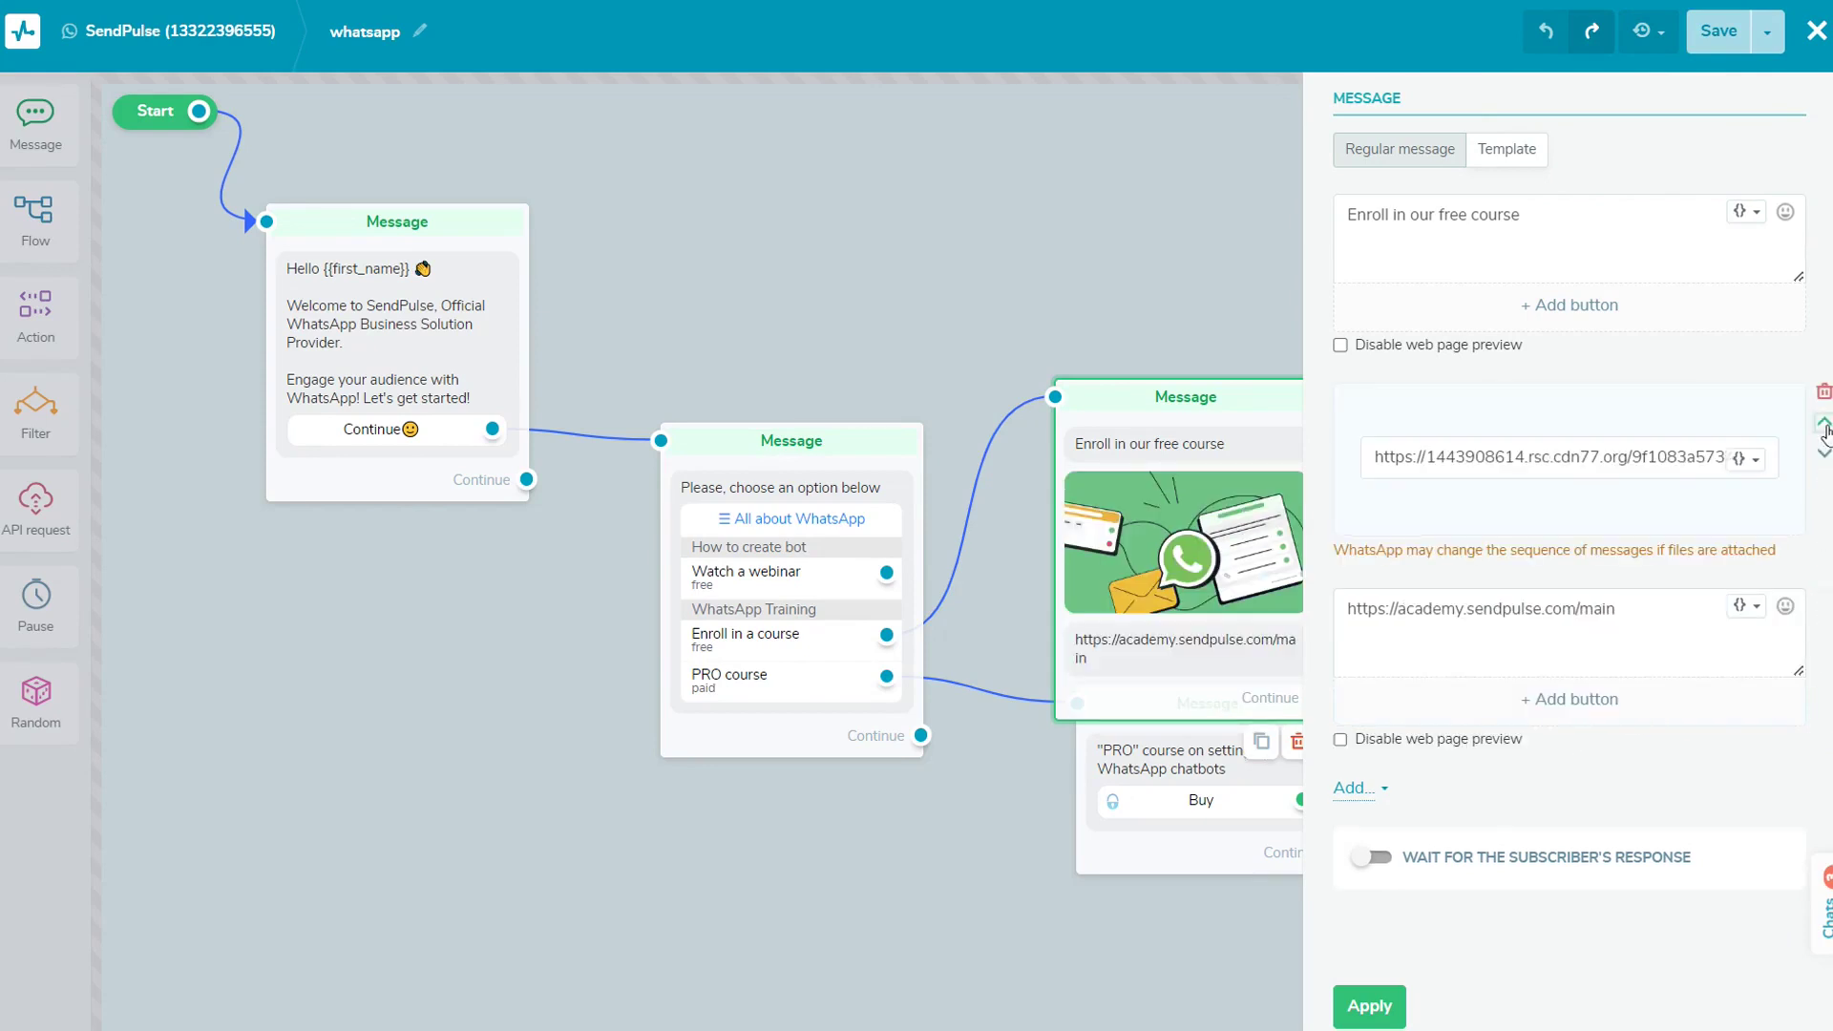
click(1824, 424)
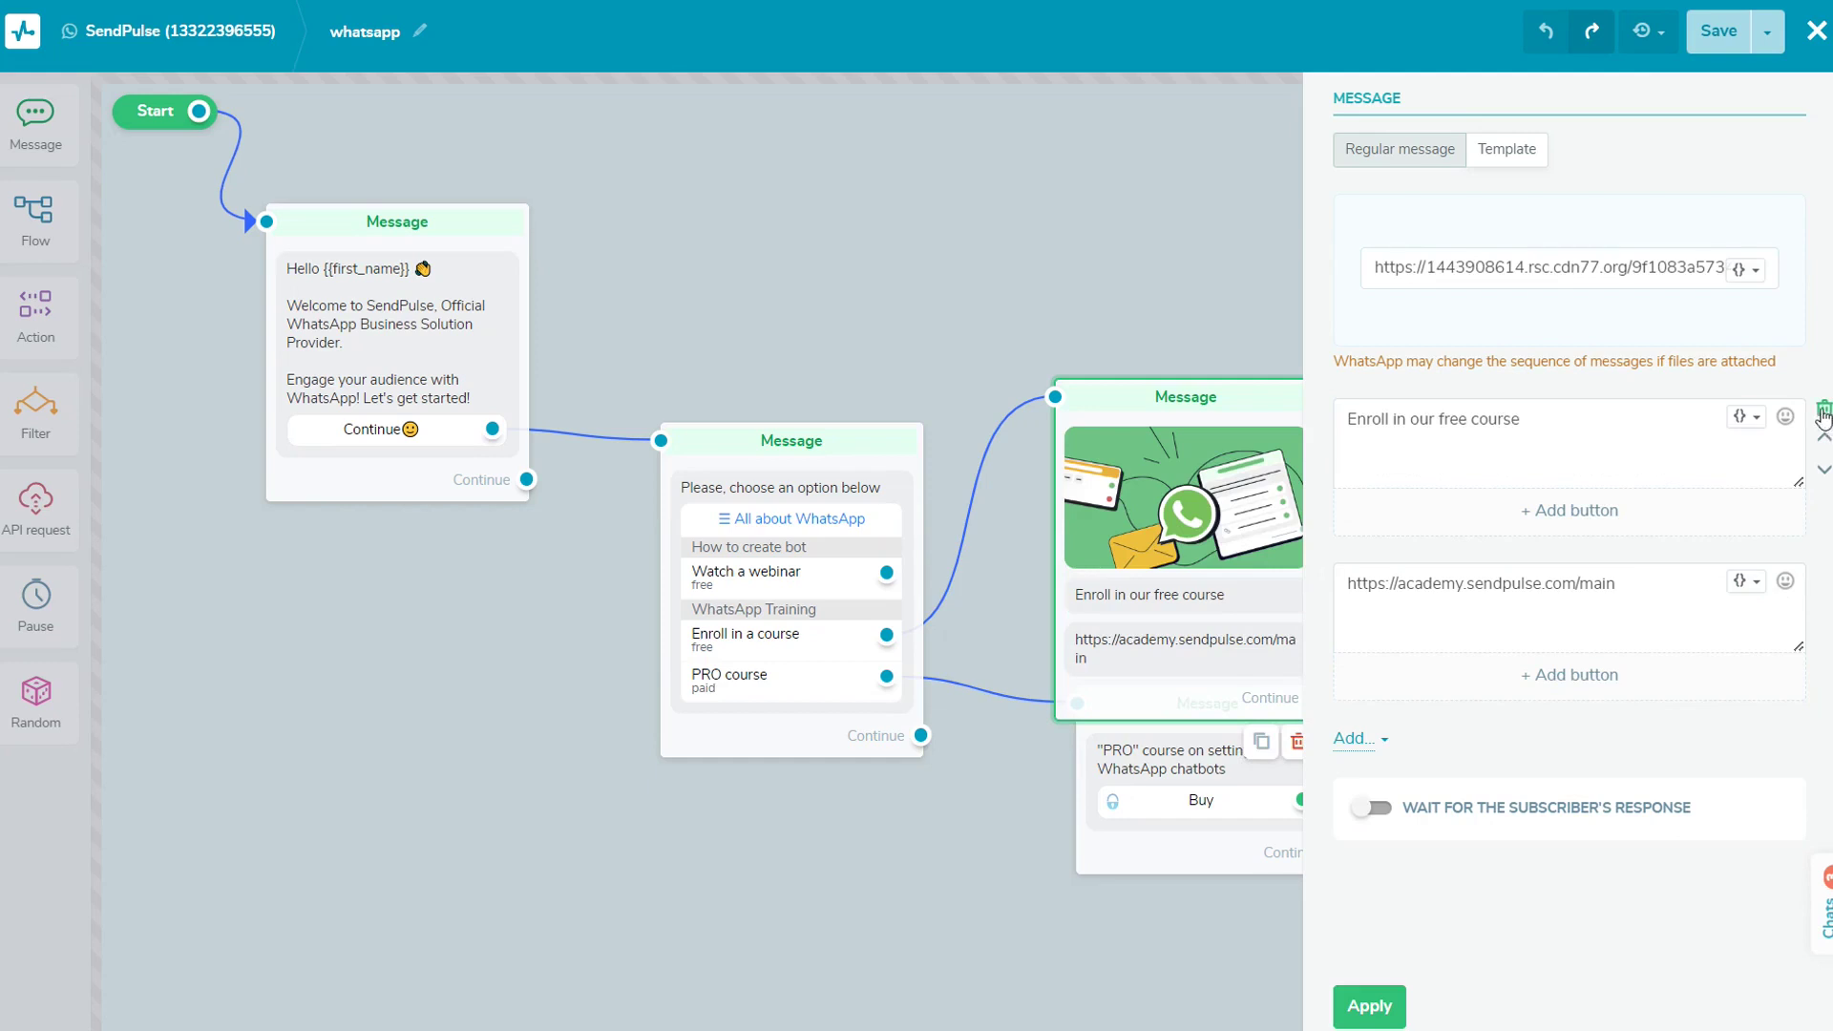
click(1370, 1006)
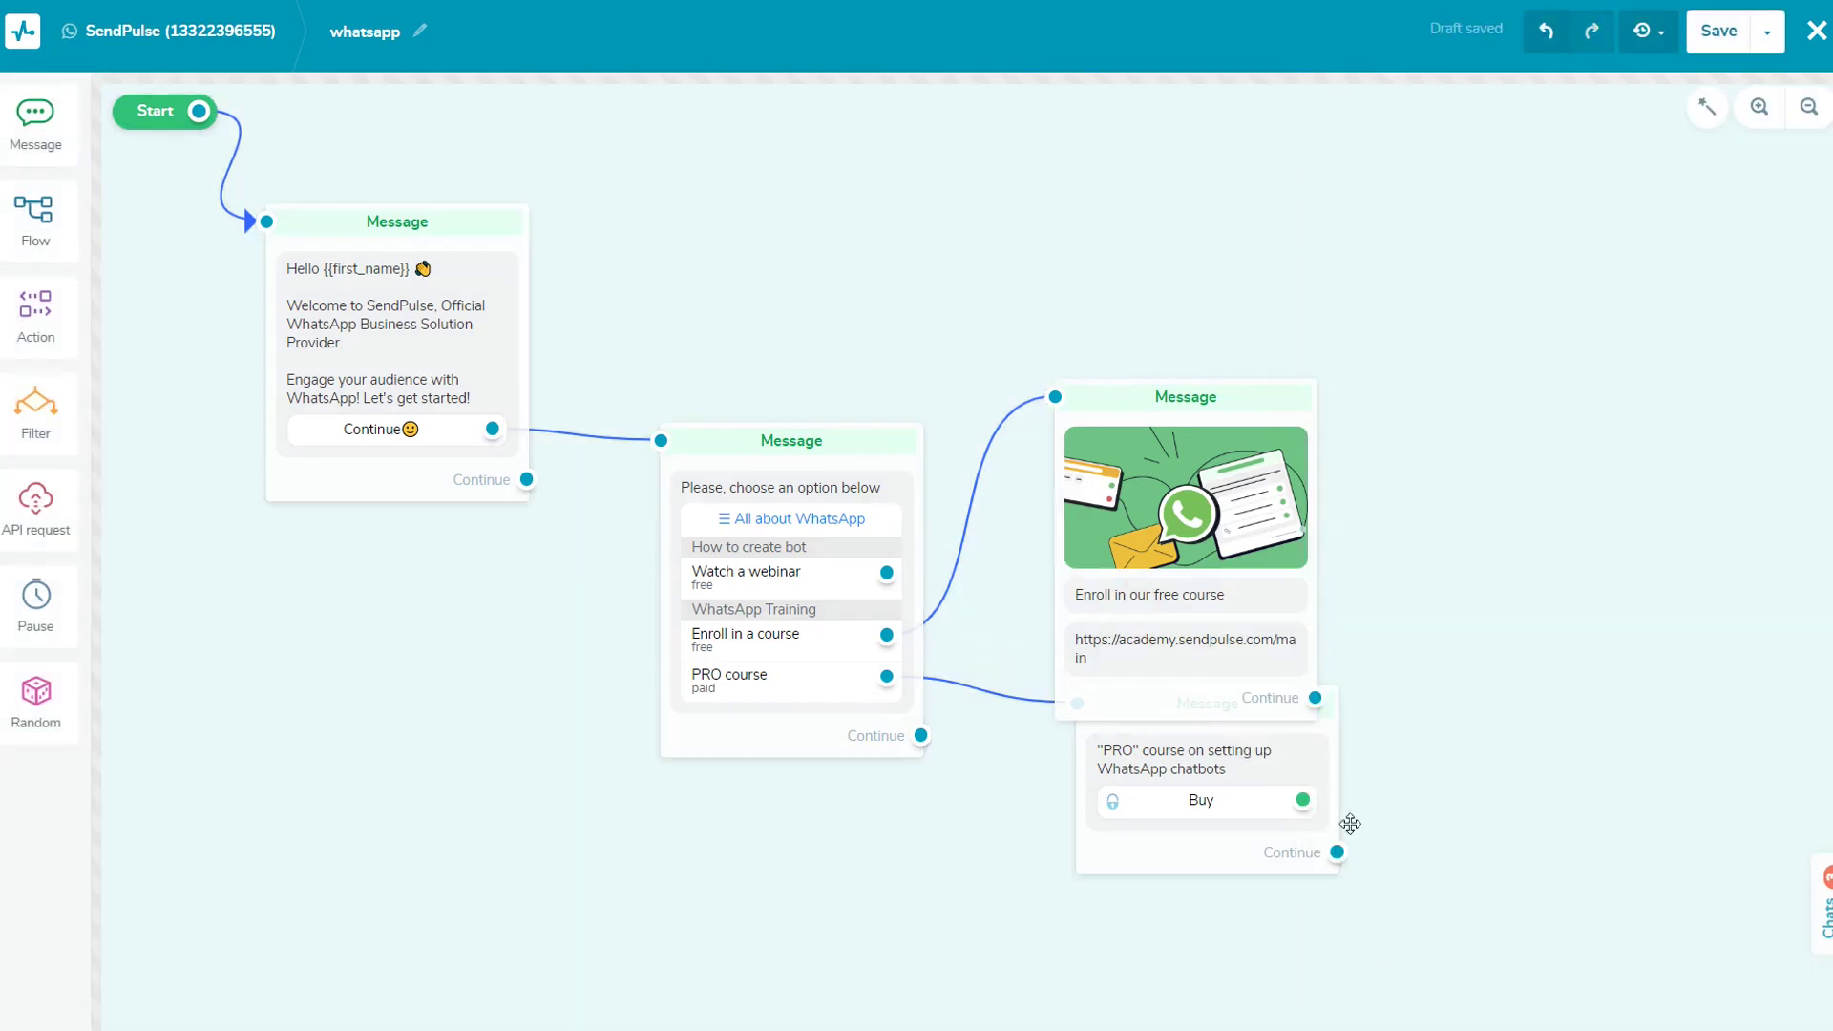
Add an audio block with lesson1.mp3 to the PRO course message and apply it.
click(1181, 800)
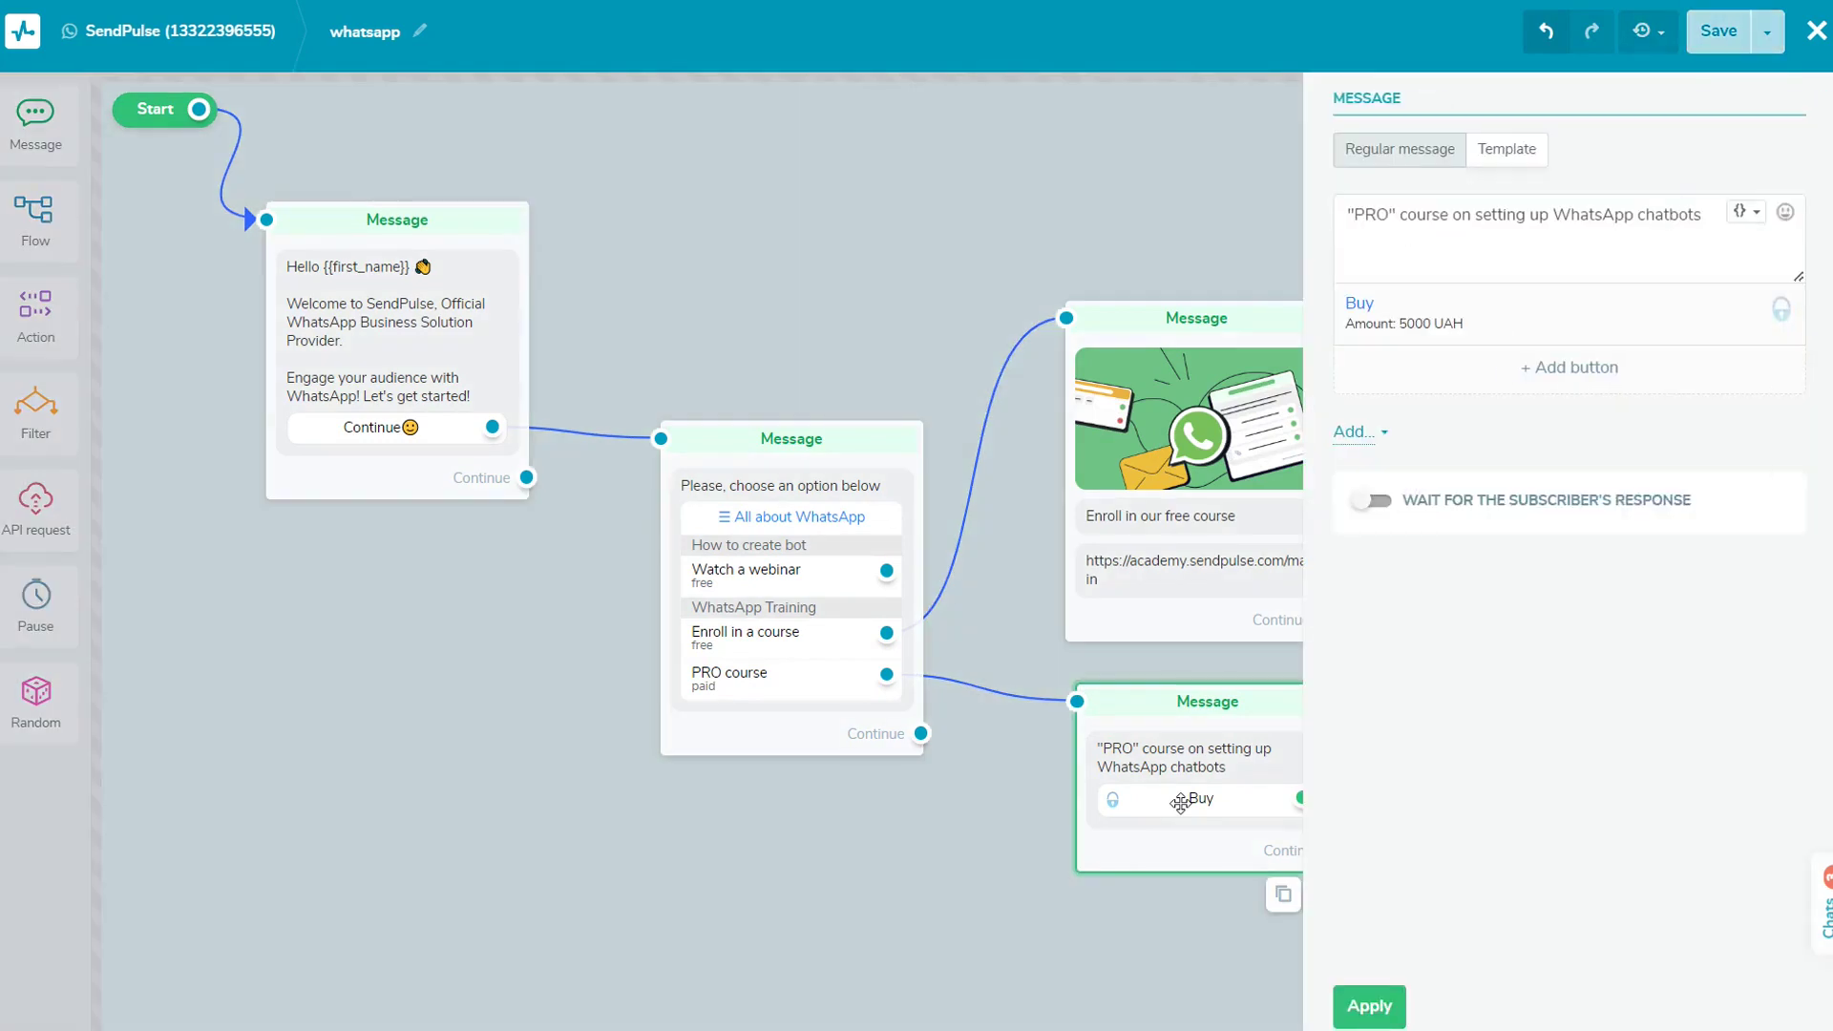
click(1347, 435)
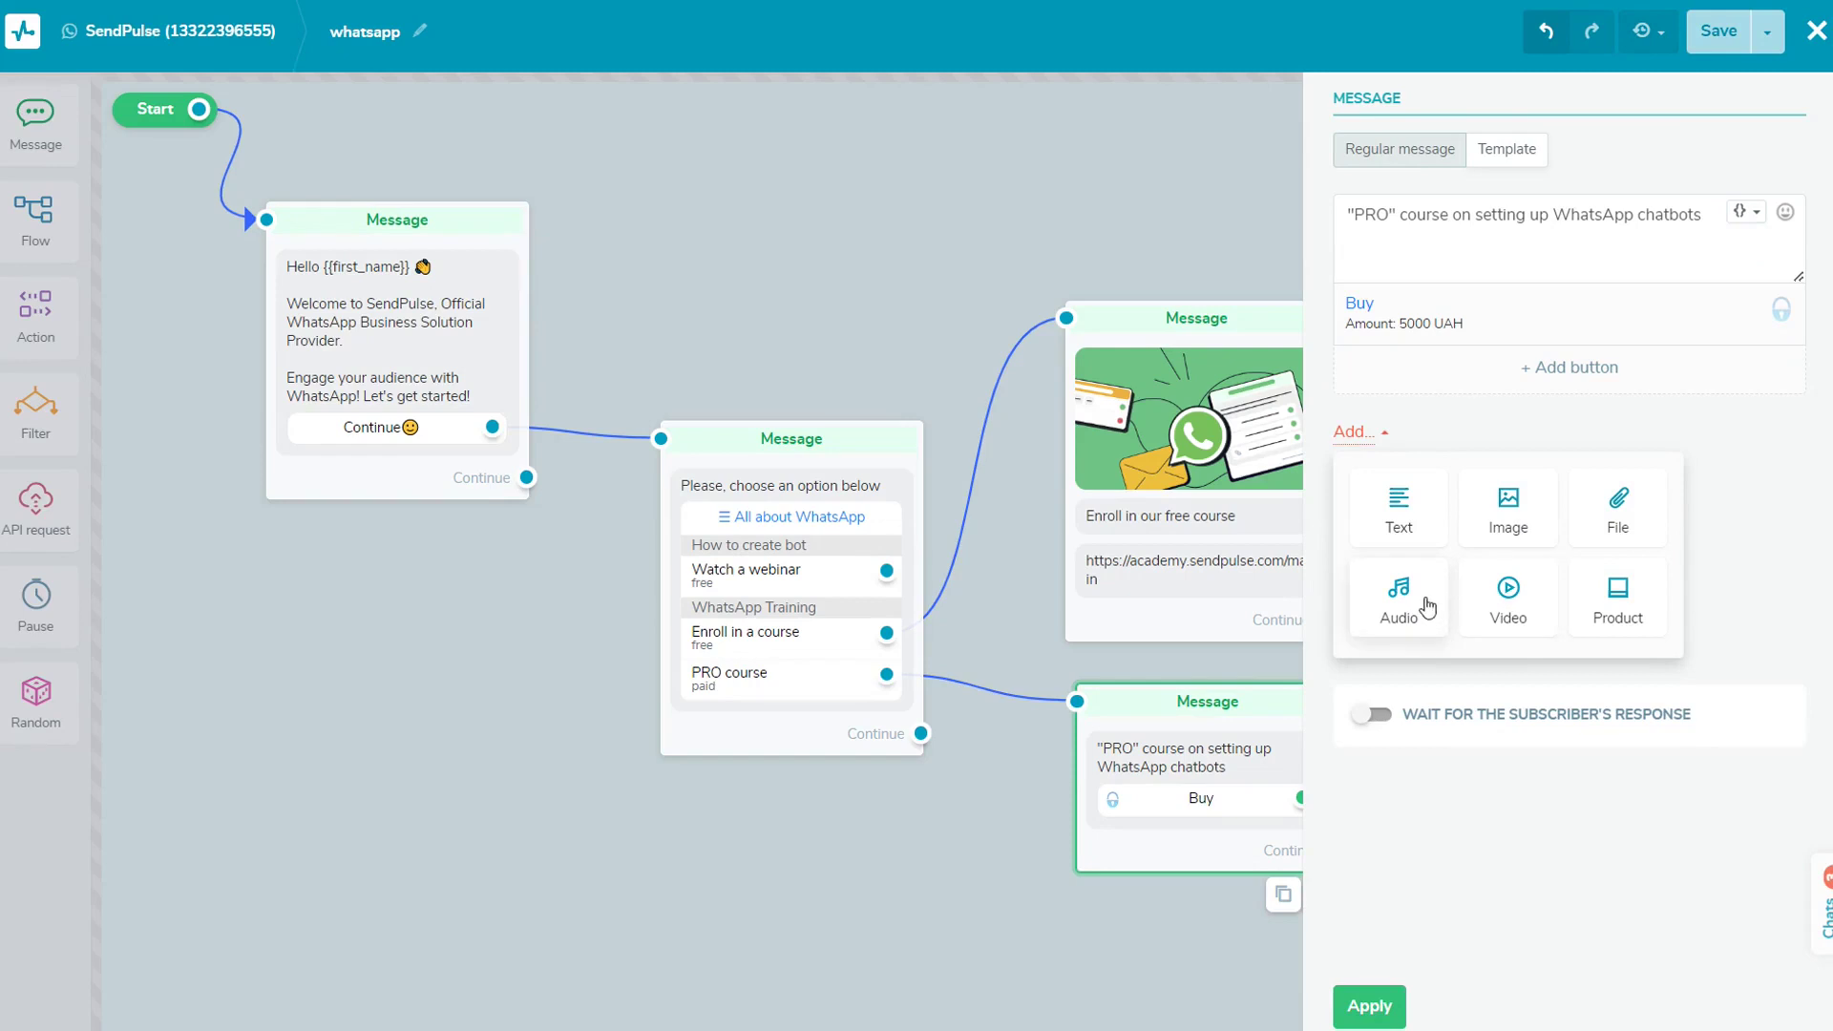
click(1428, 607)
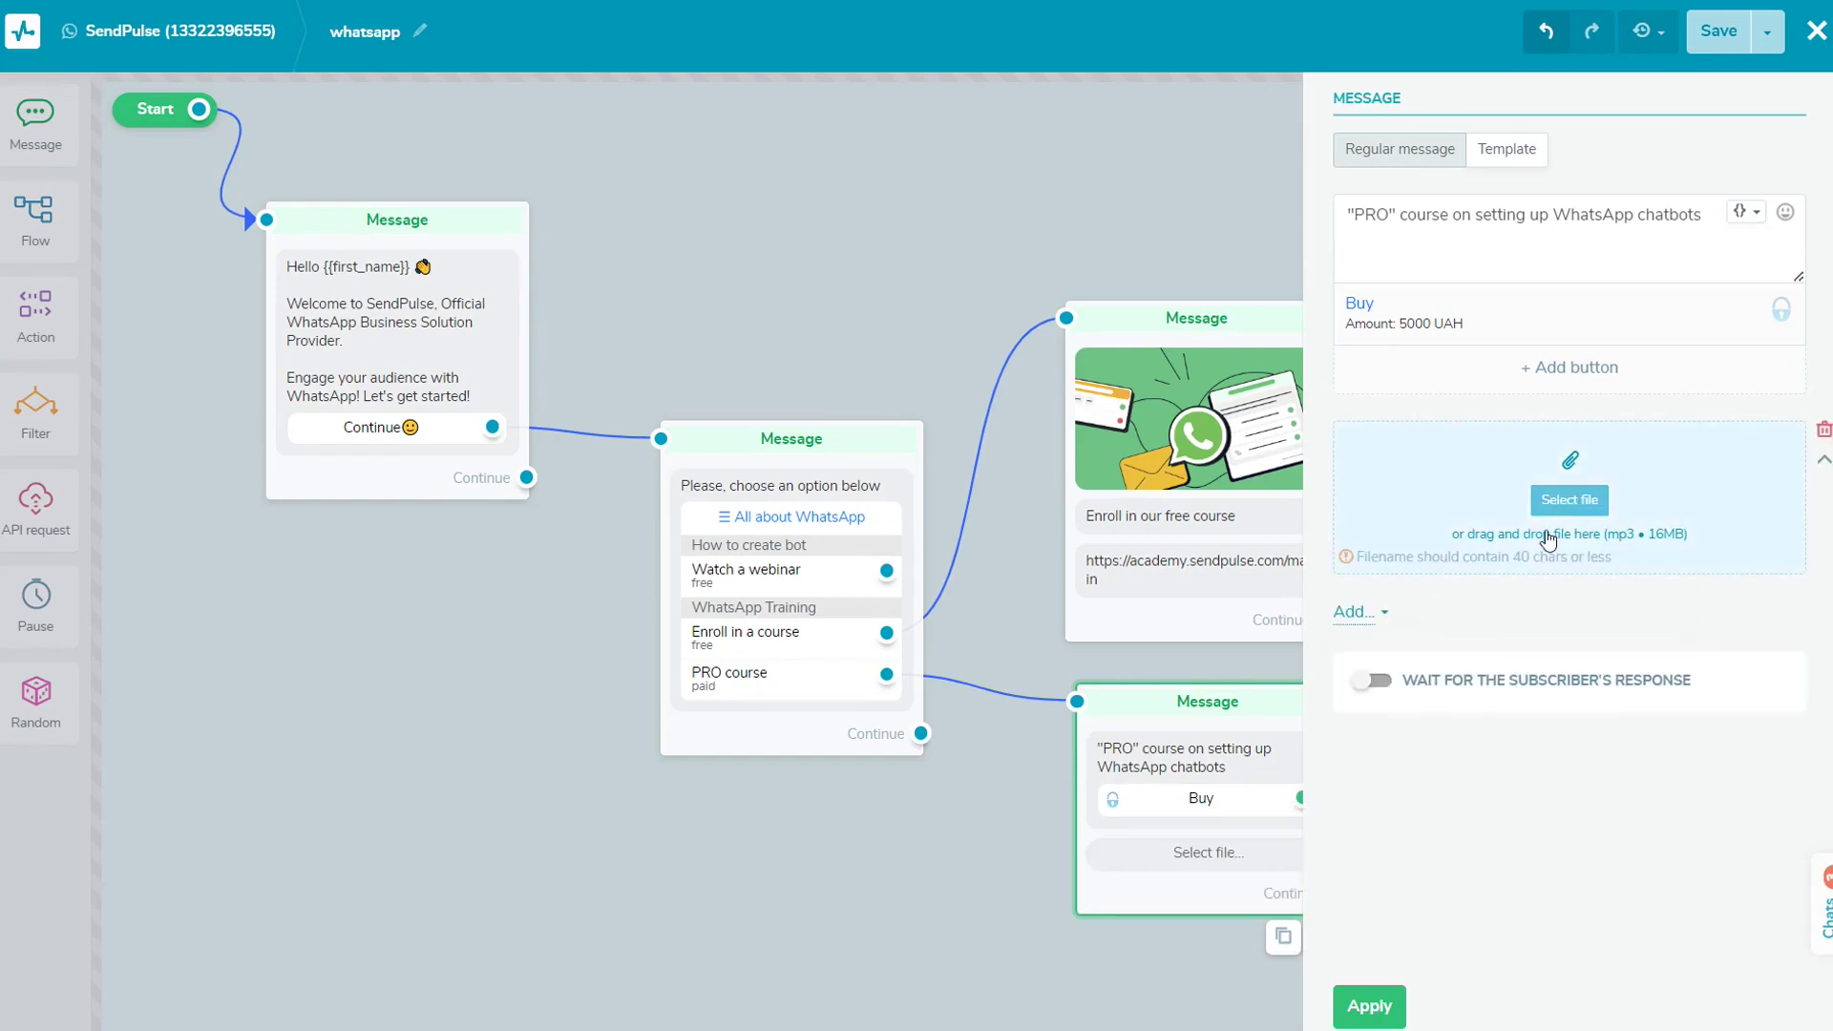
click(1553, 506)
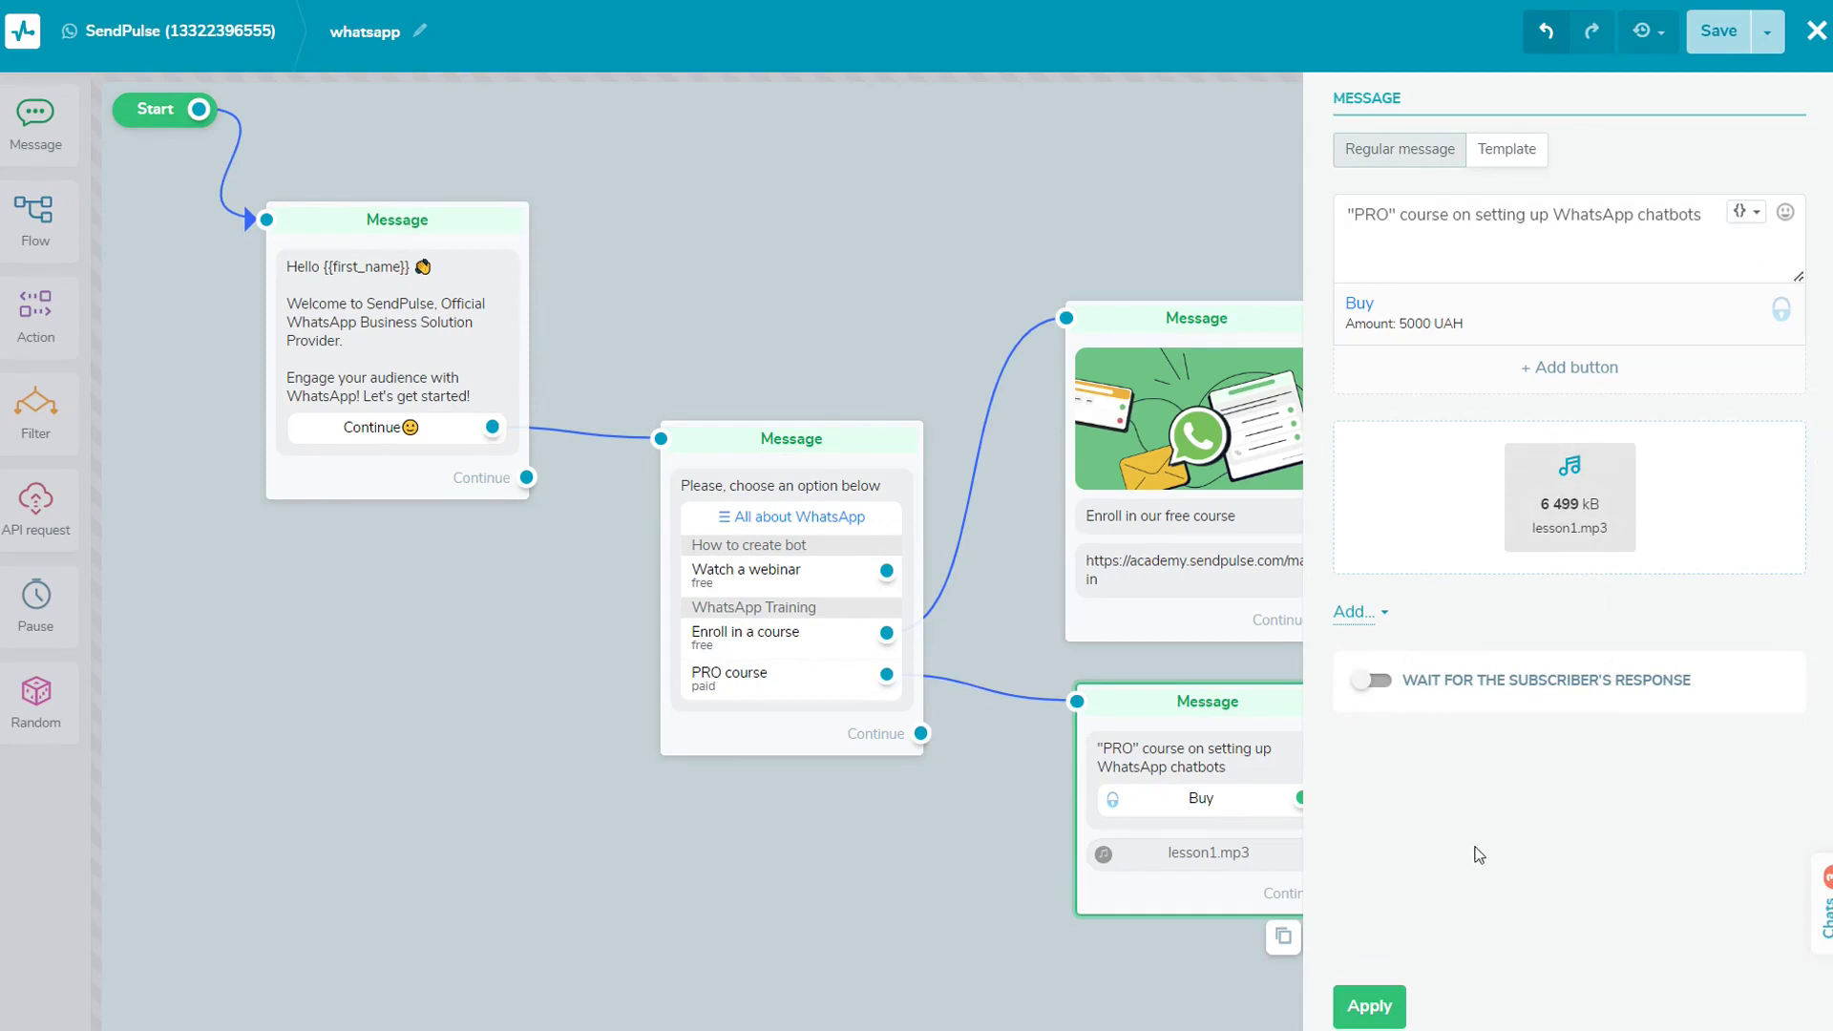
click(1370, 1007)
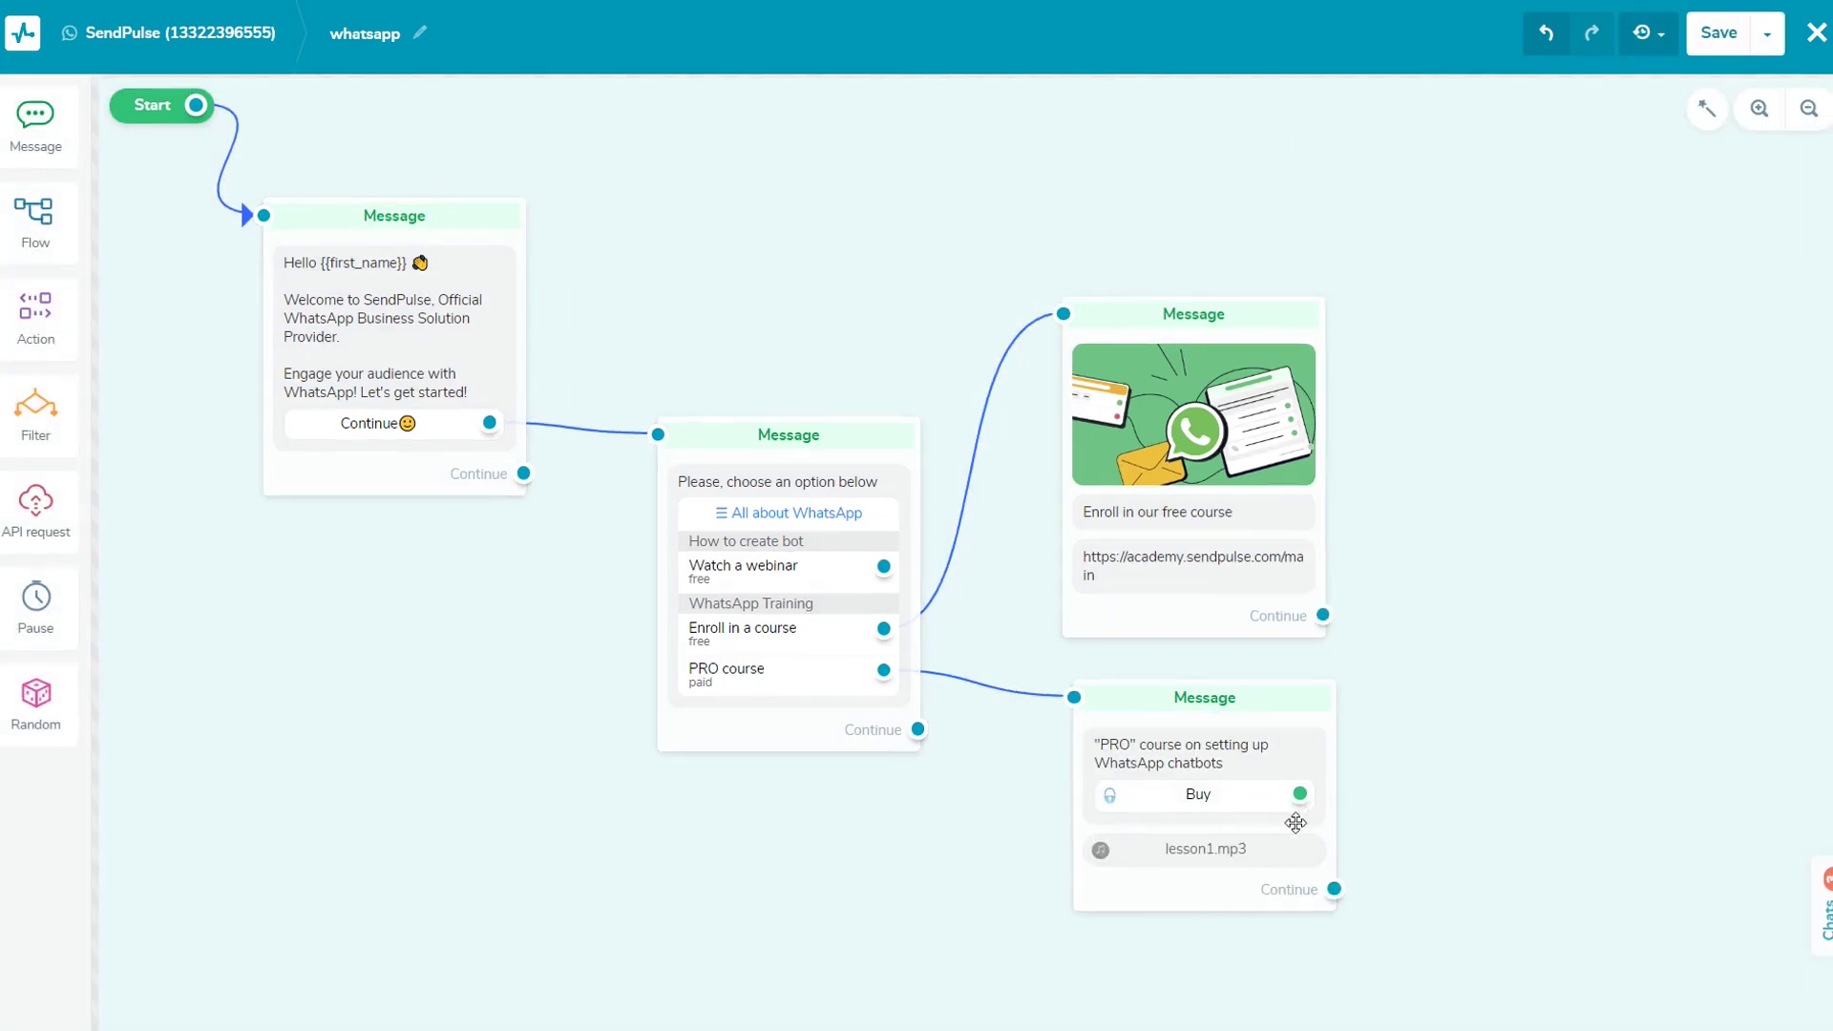
Add a file block with Meta Ads and Chatbots.pdf to the PRO course message and apply.
click(1295, 823)
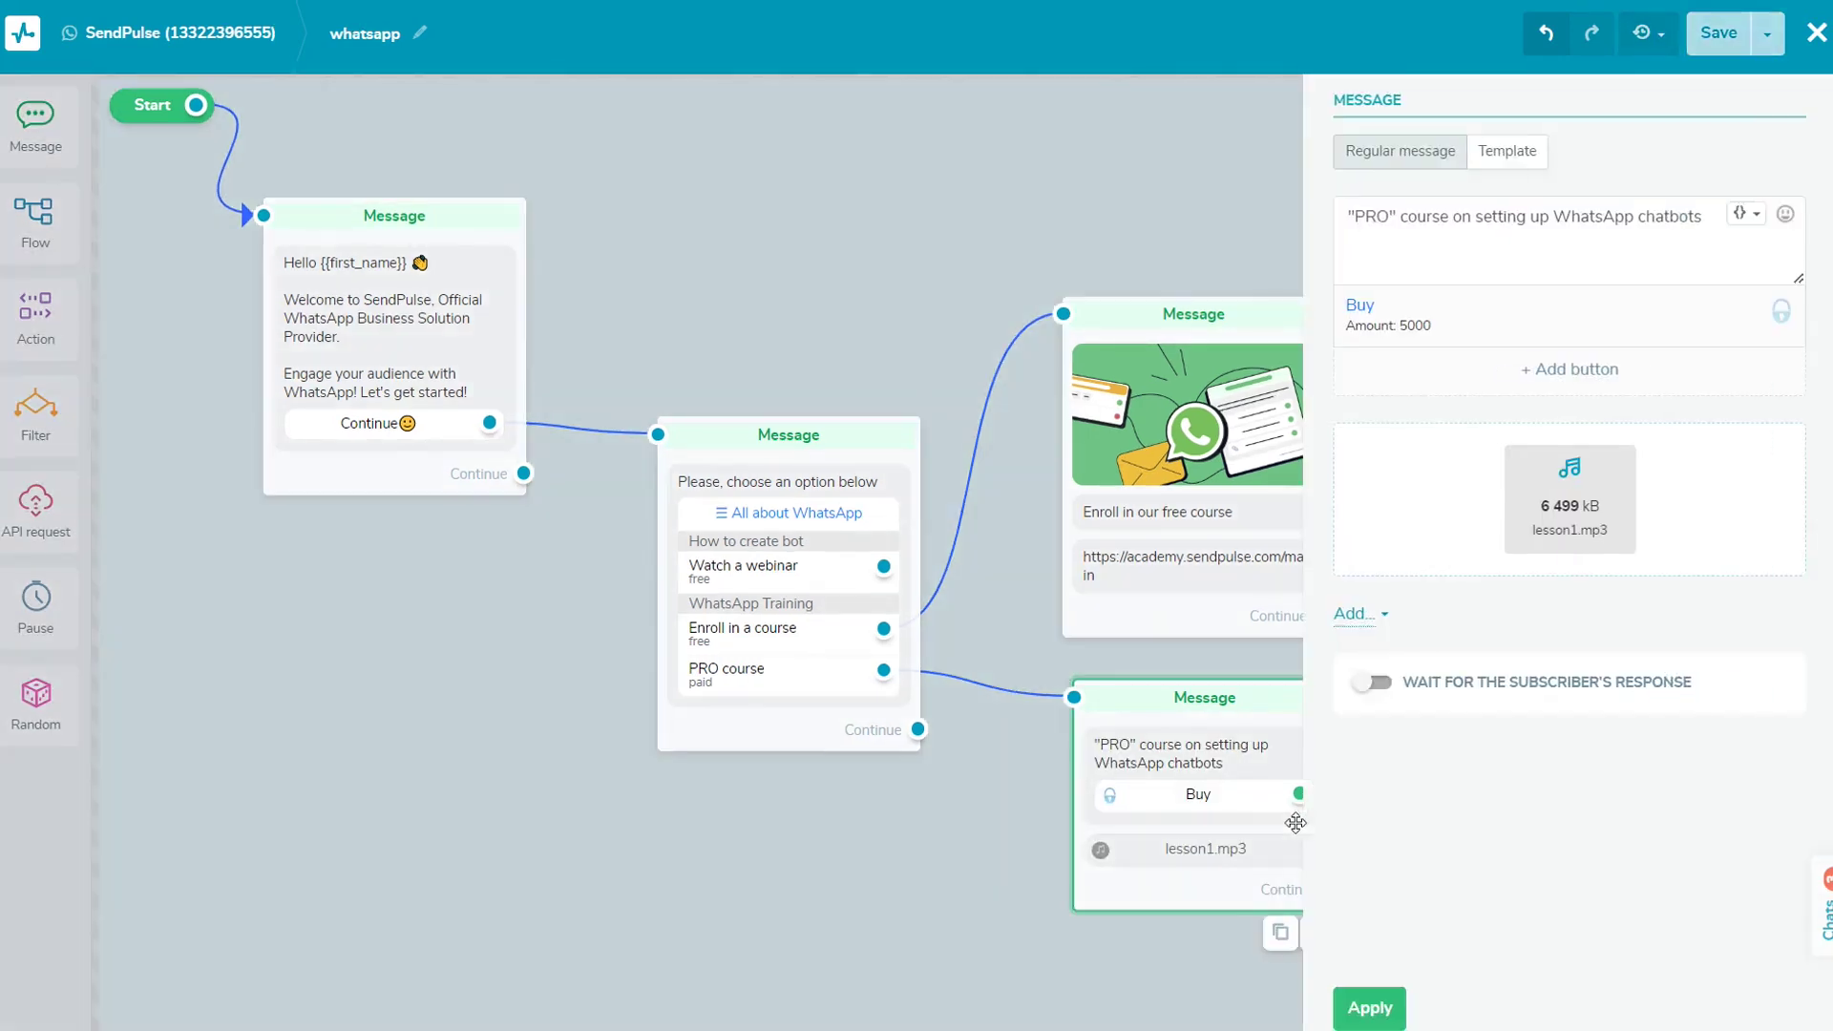
click(1351, 617)
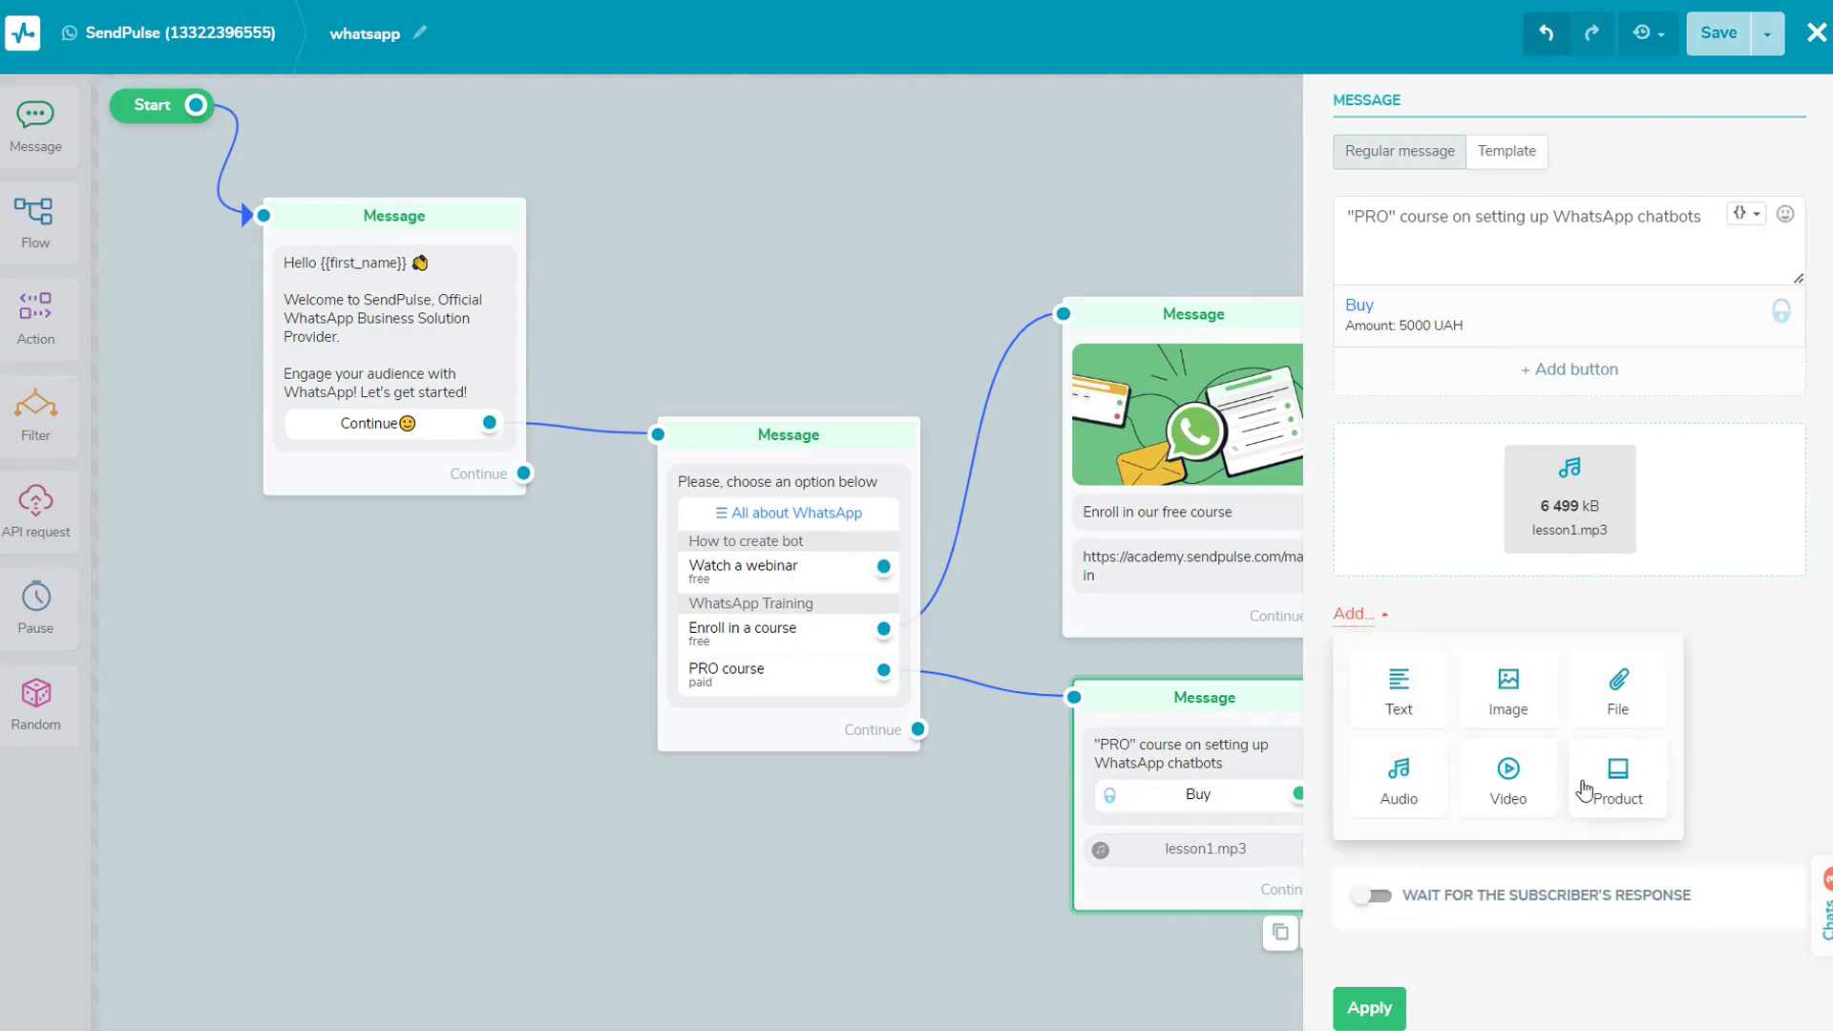
click(1598, 723)
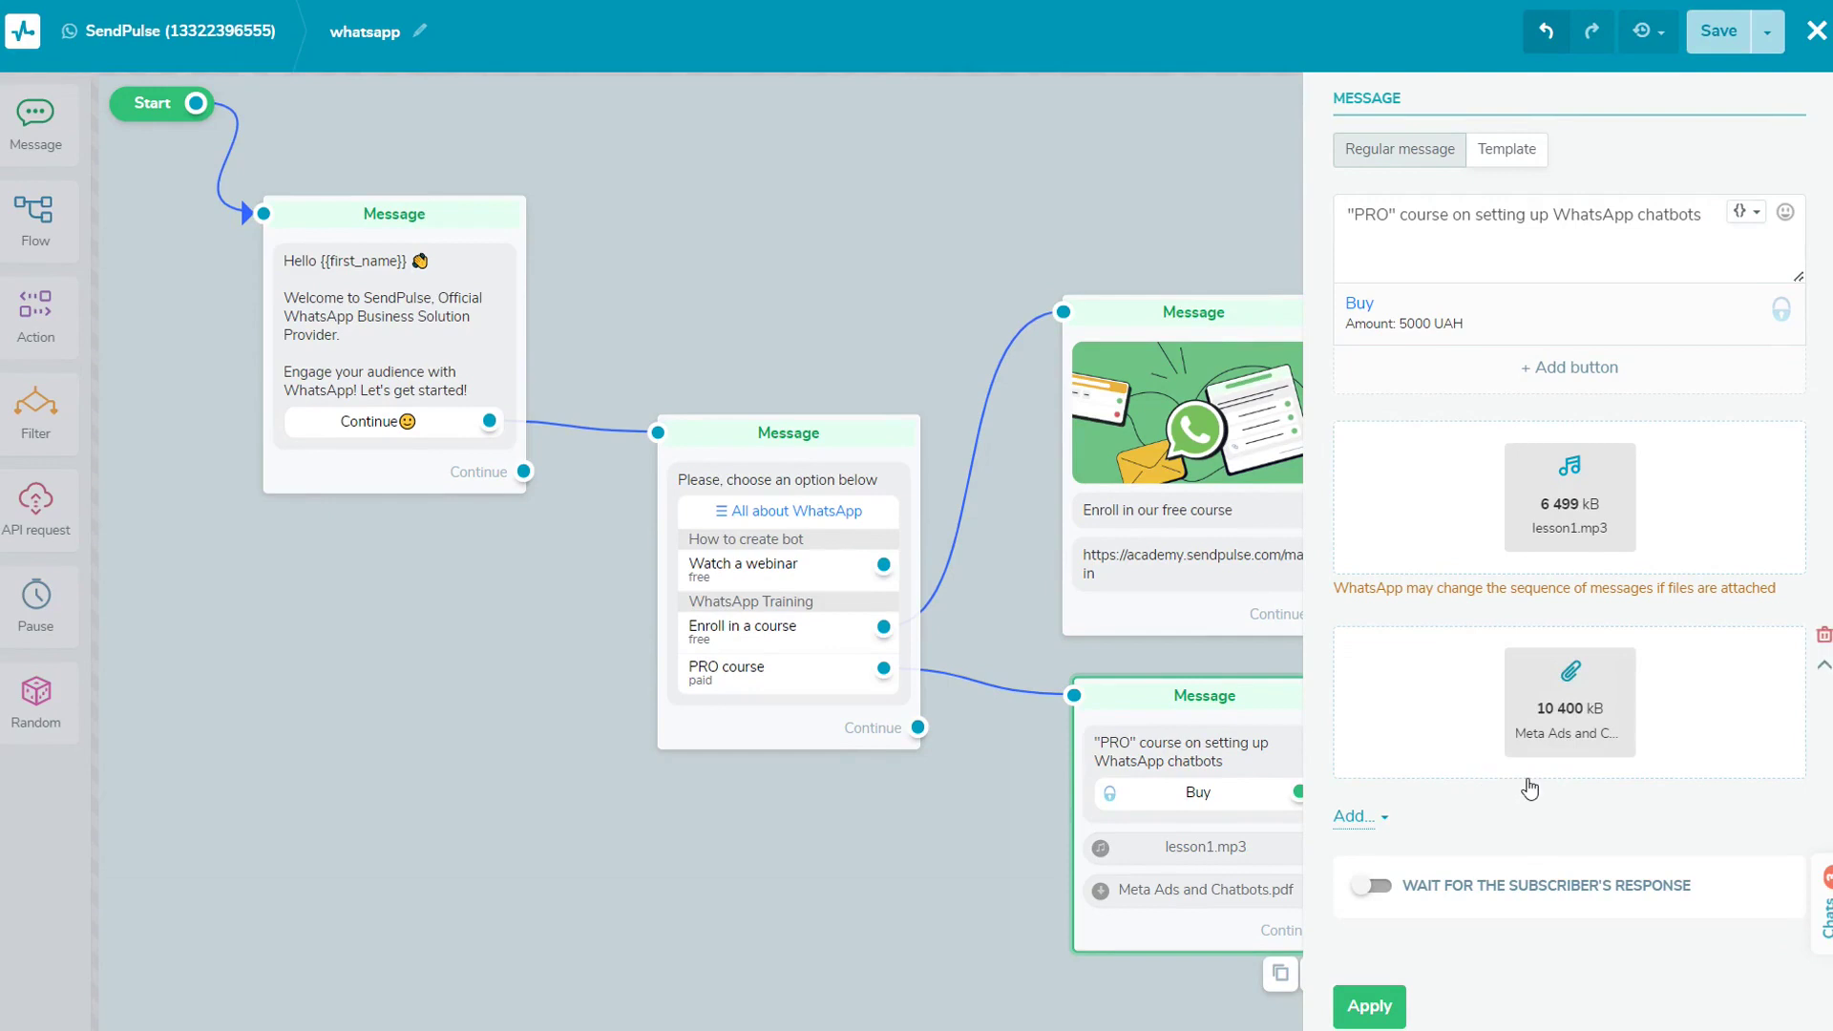
click(1386, 1020)
Add a Product block to the PRO course message.
click(1222, 917)
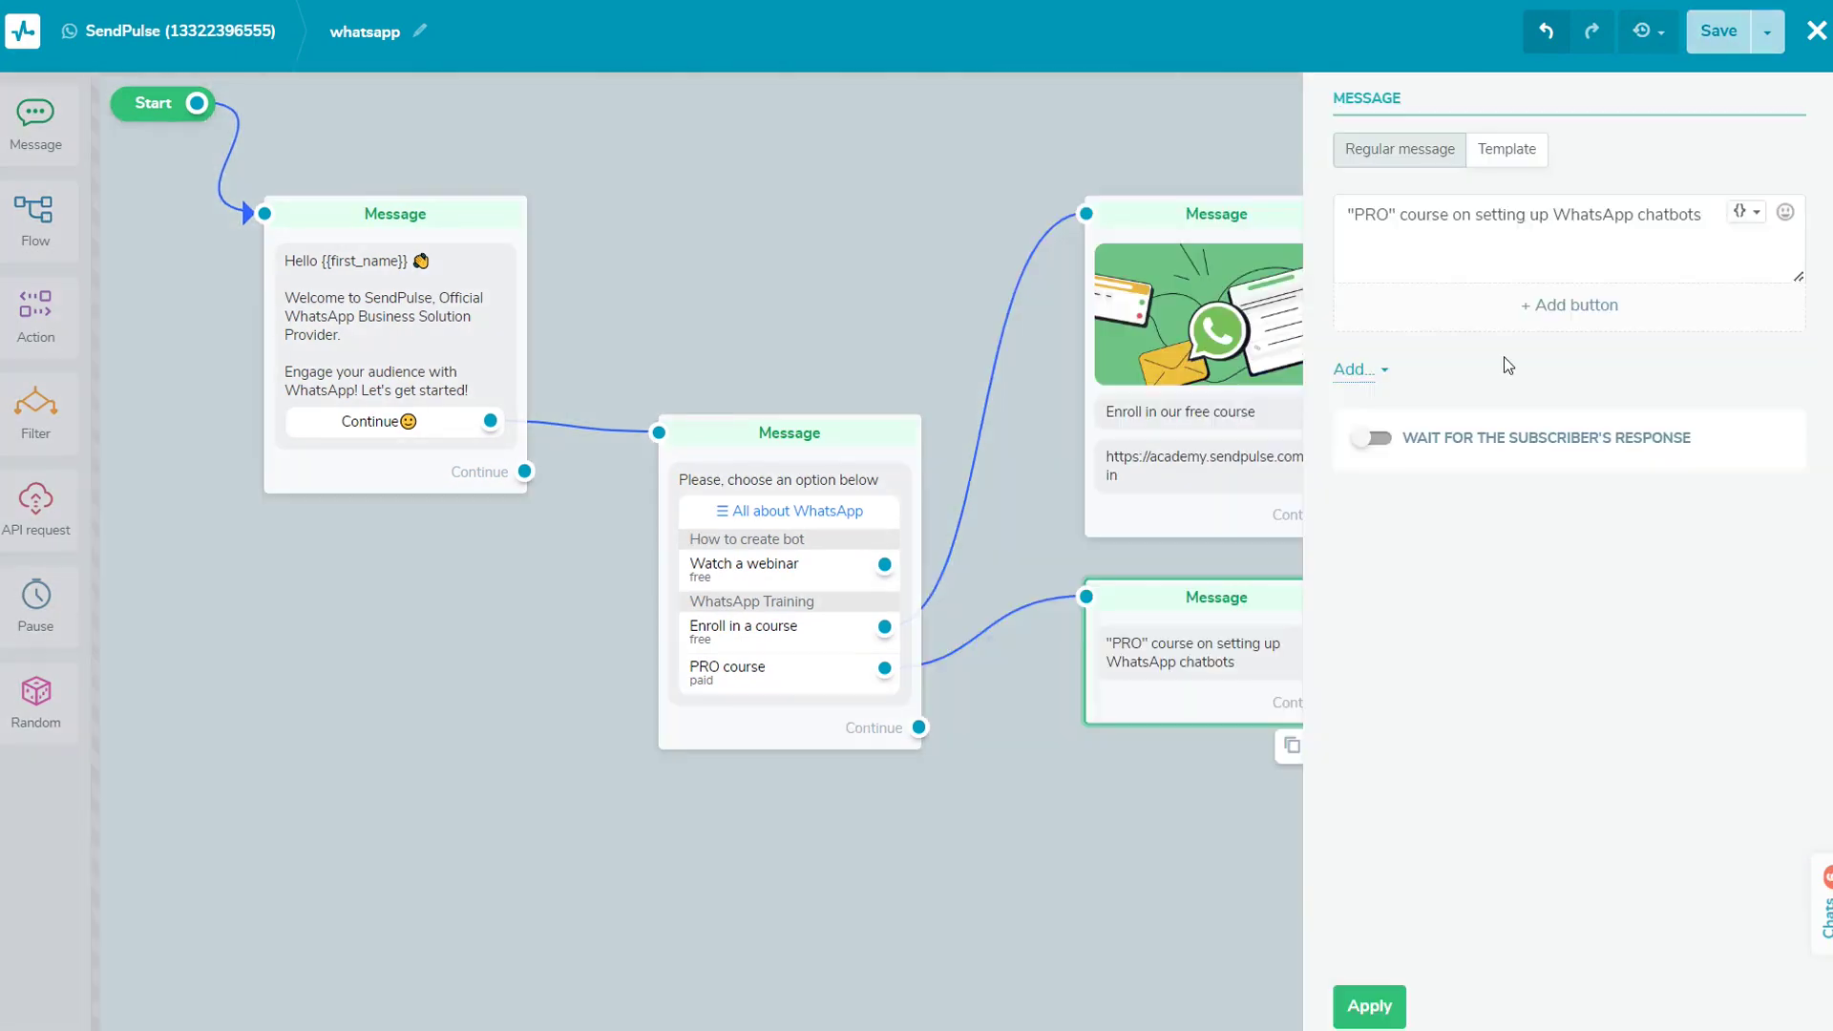
click(1350, 371)
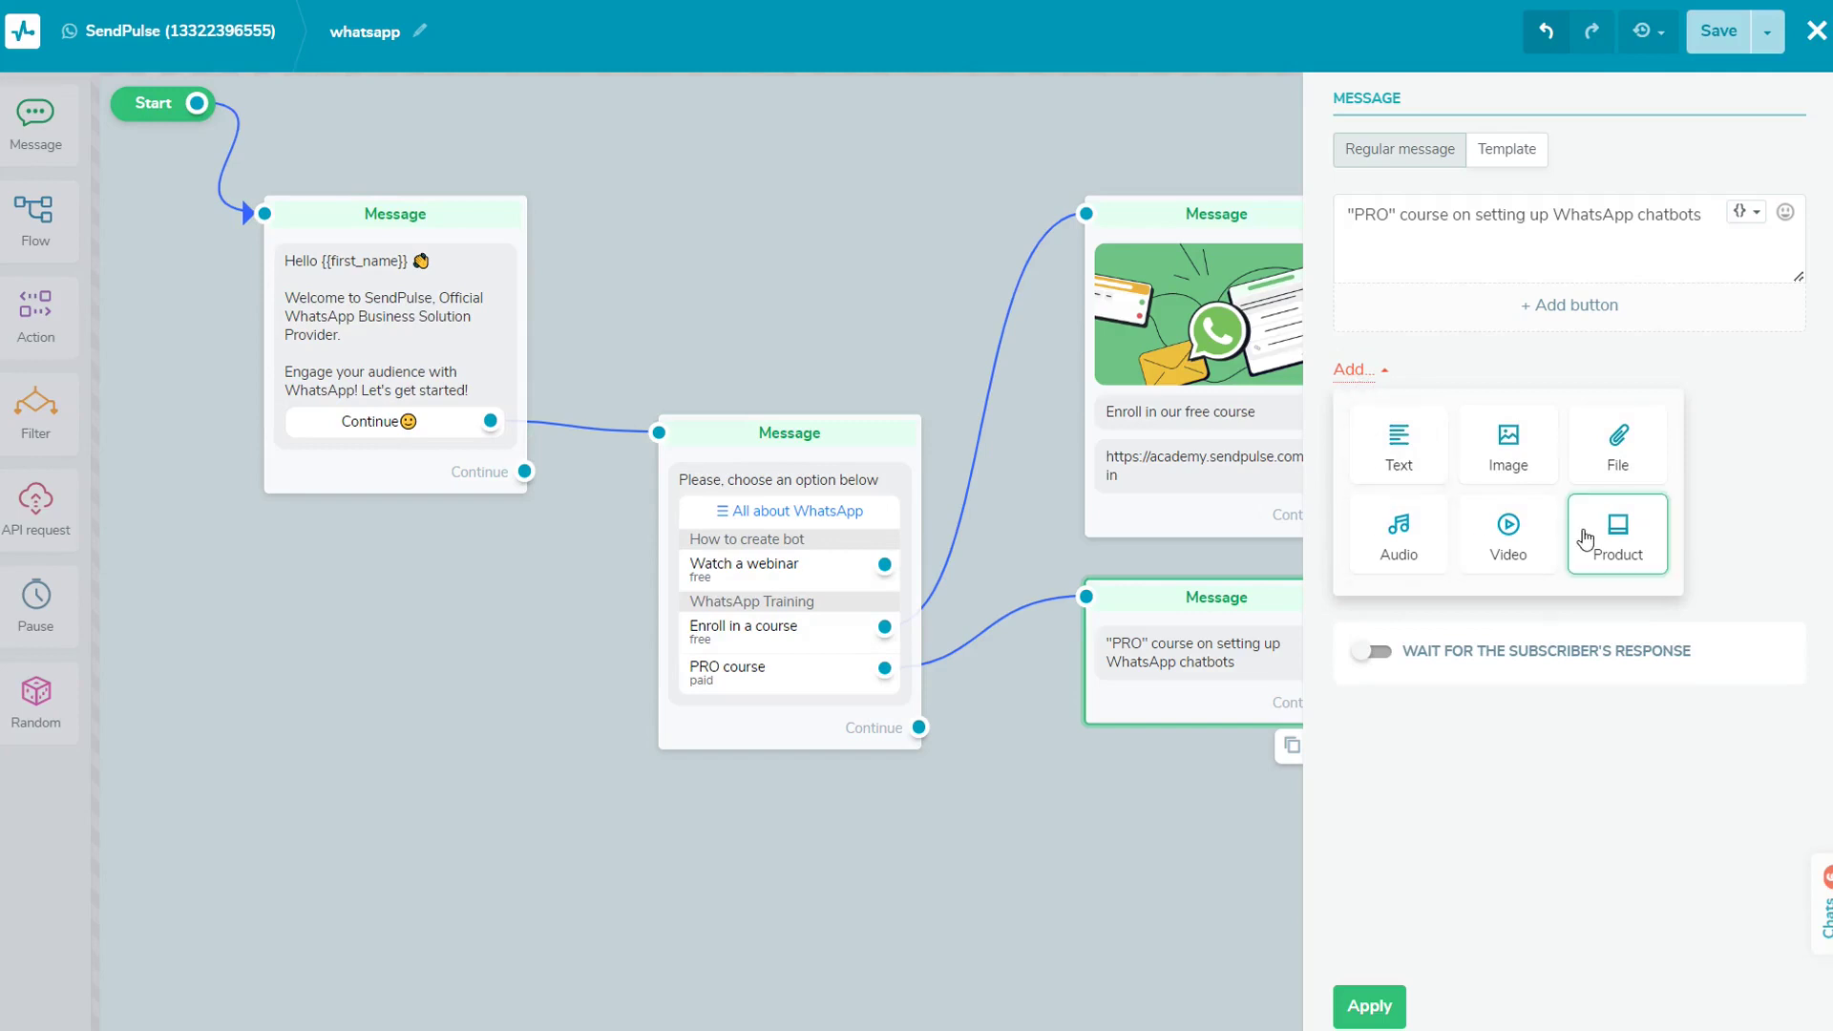
click(1584, 538)
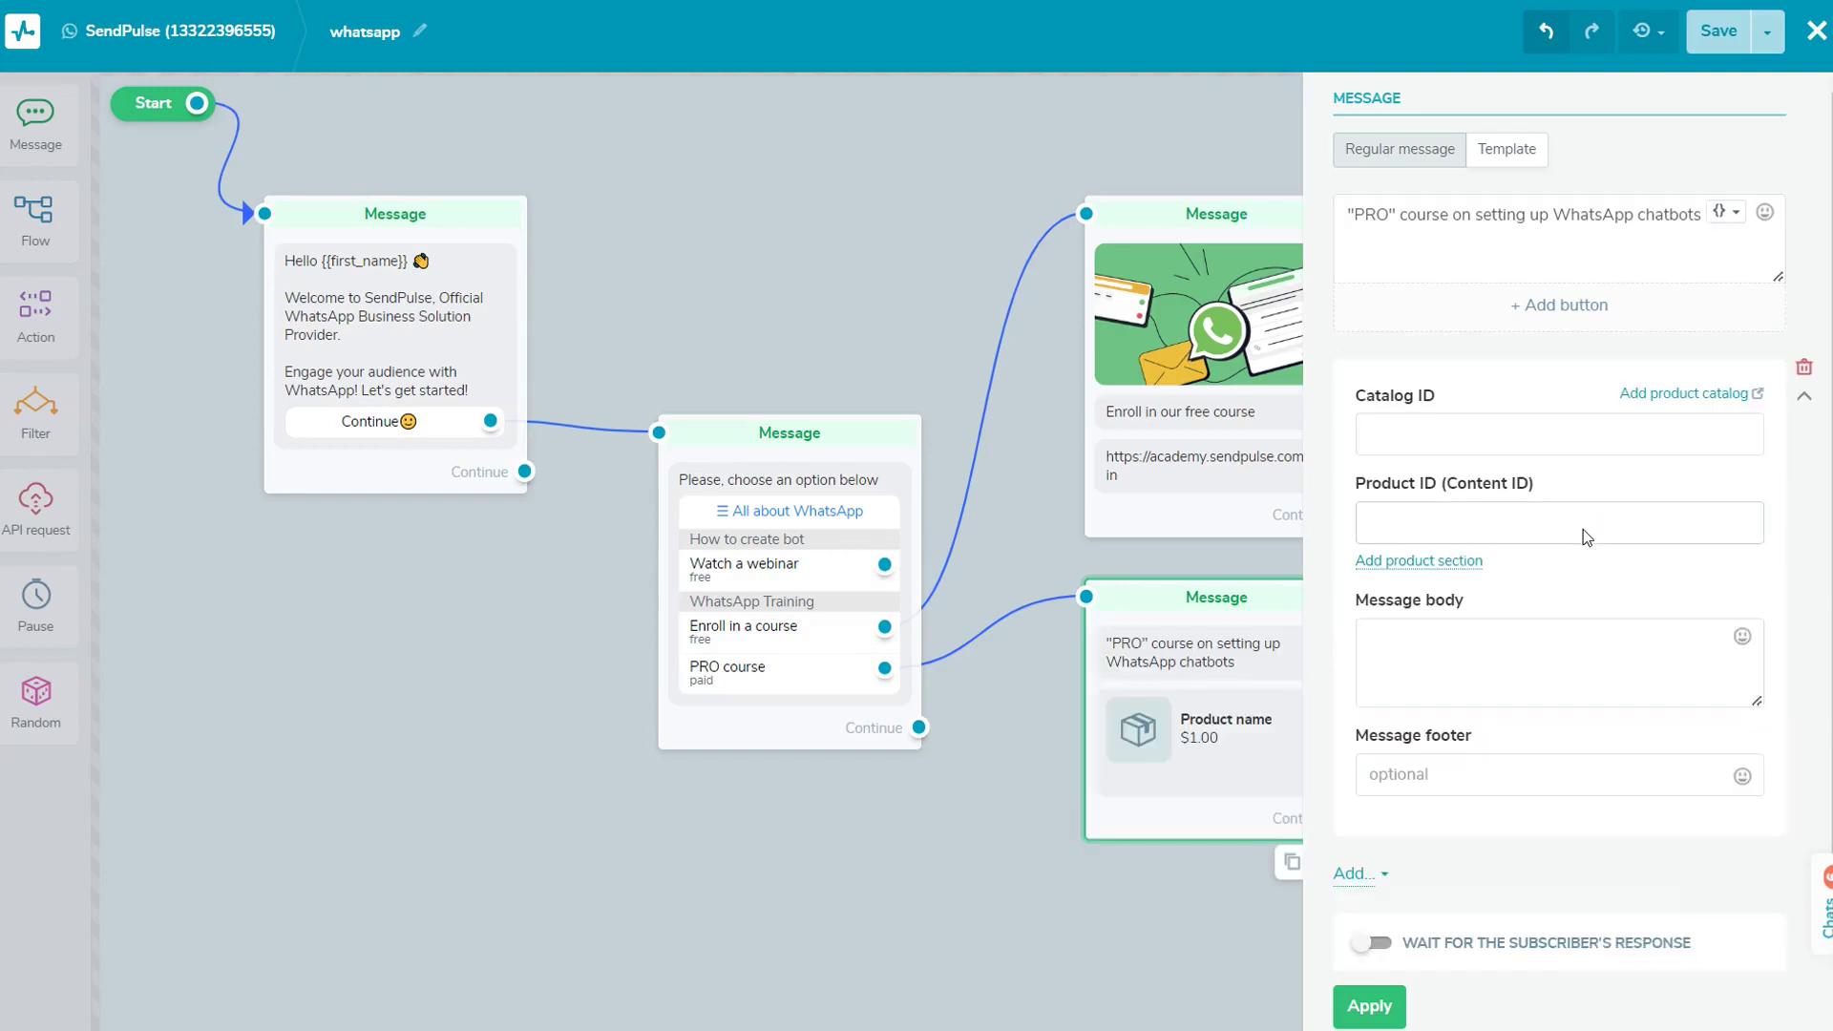
Enter the catalog ID, product ID 1235 and an add-to-cart message body, then apply.
click(1382, 439)
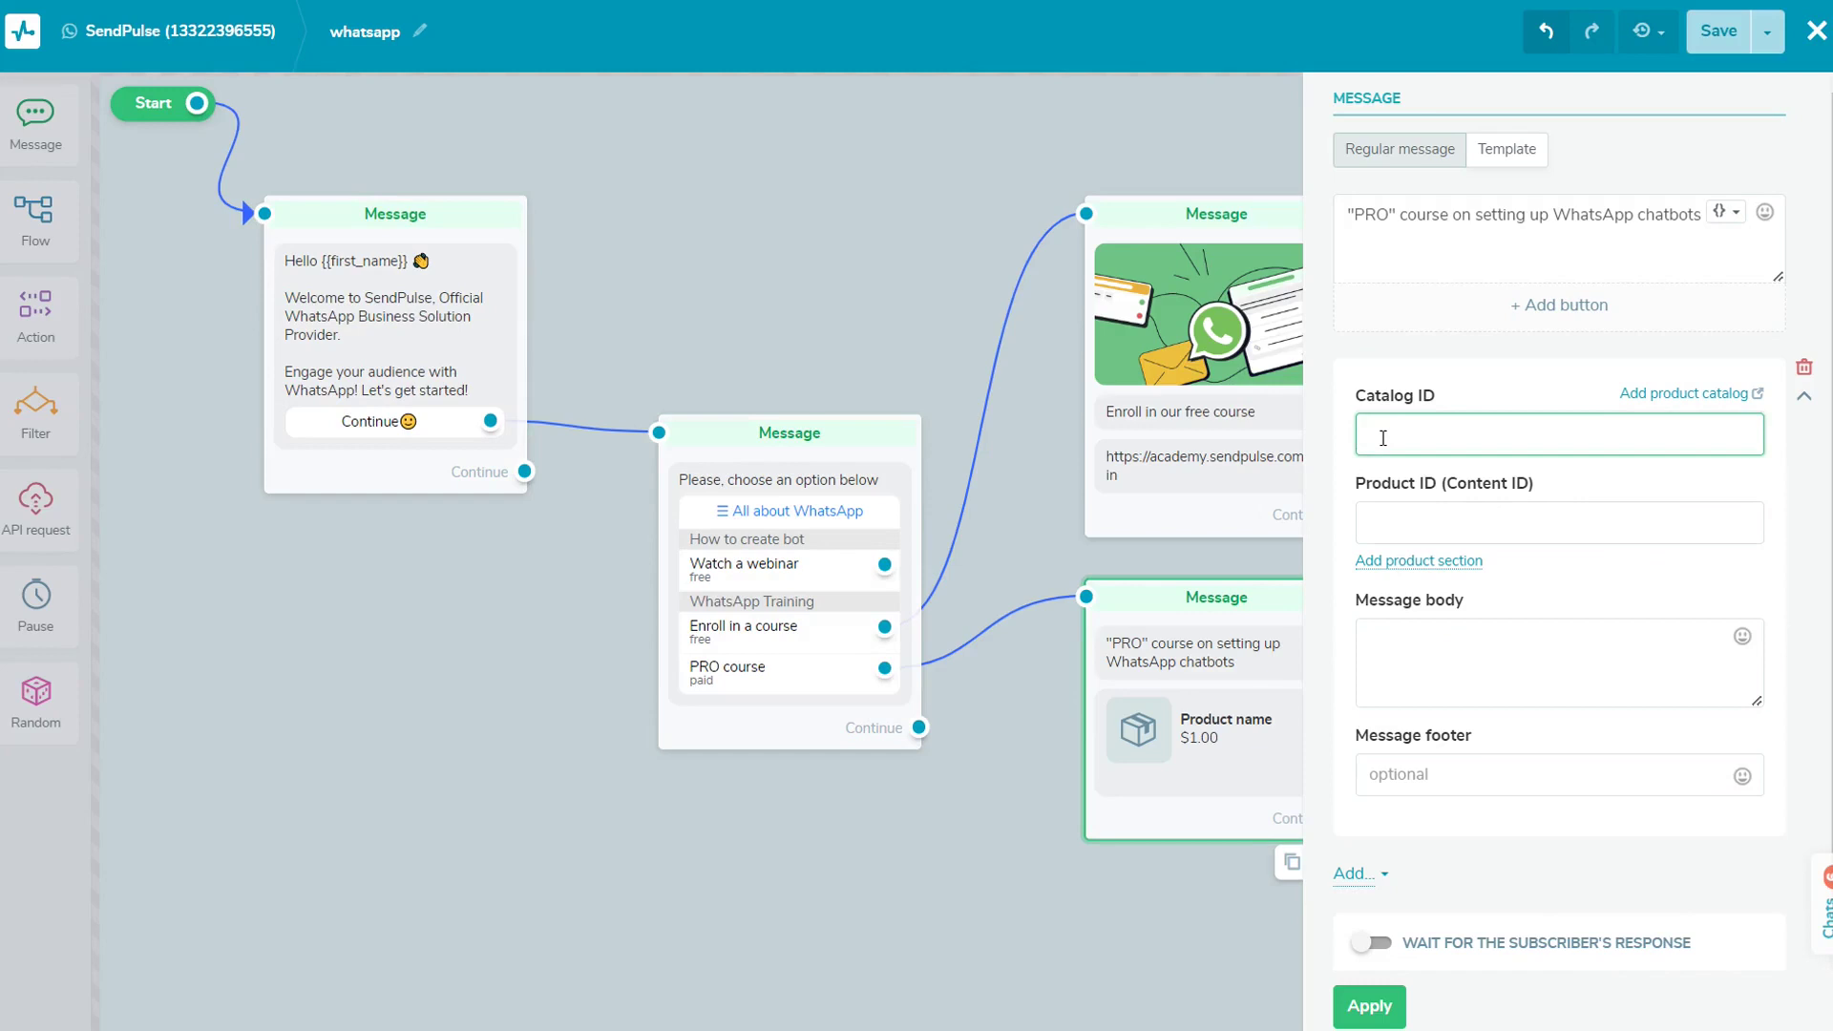
text(65489632)
click(1399, 530)
text(1235)
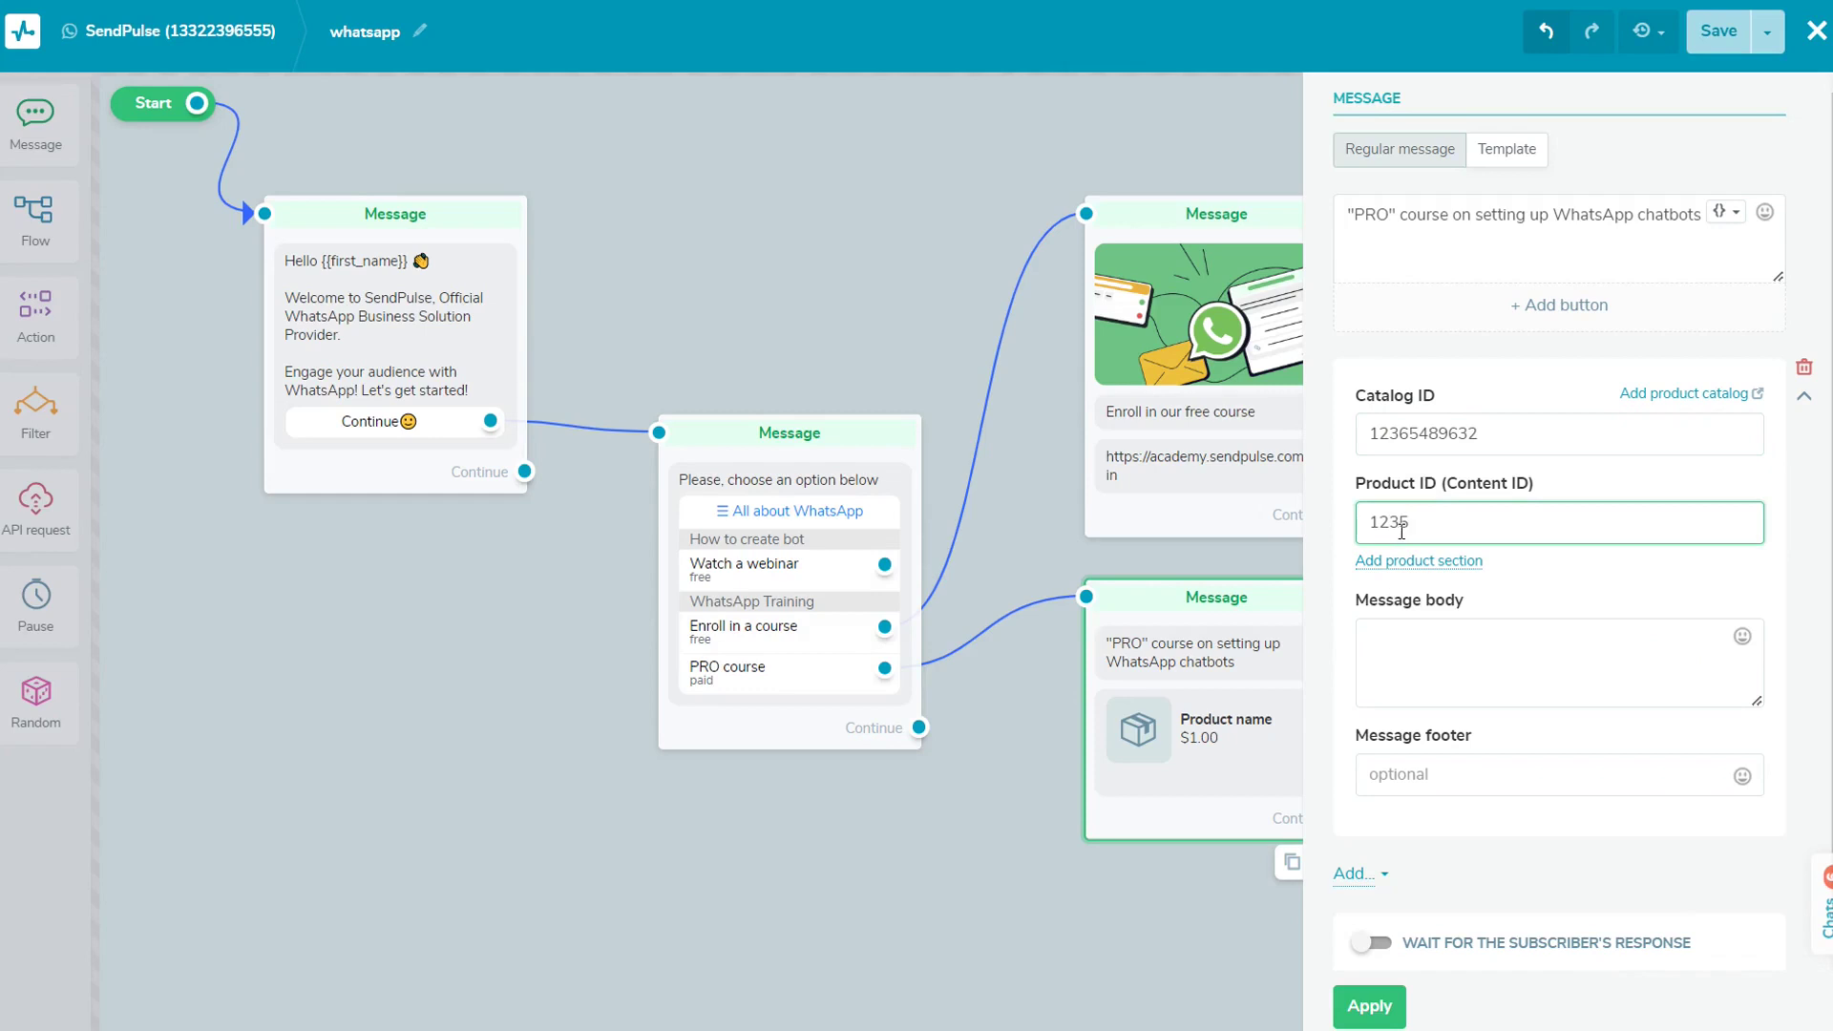
click(1387, 647)
text(Add the item to your cart and send us your order.)
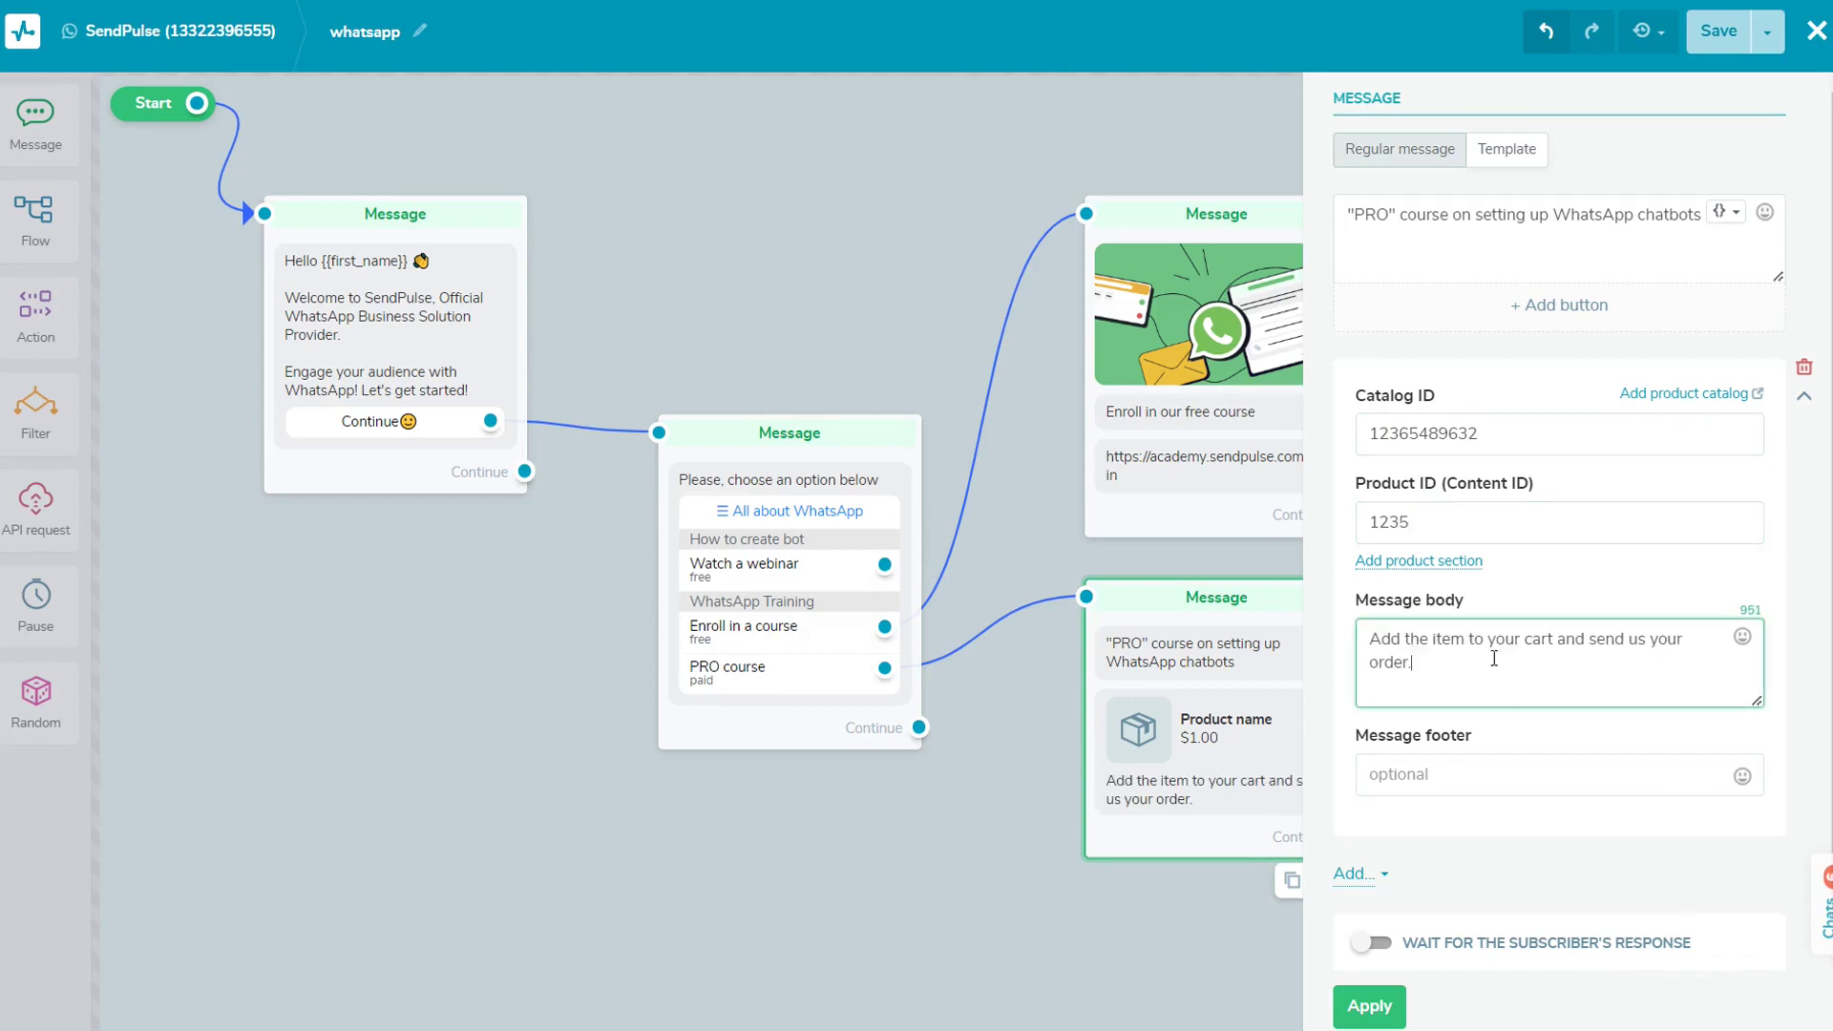
click(1517, 735)
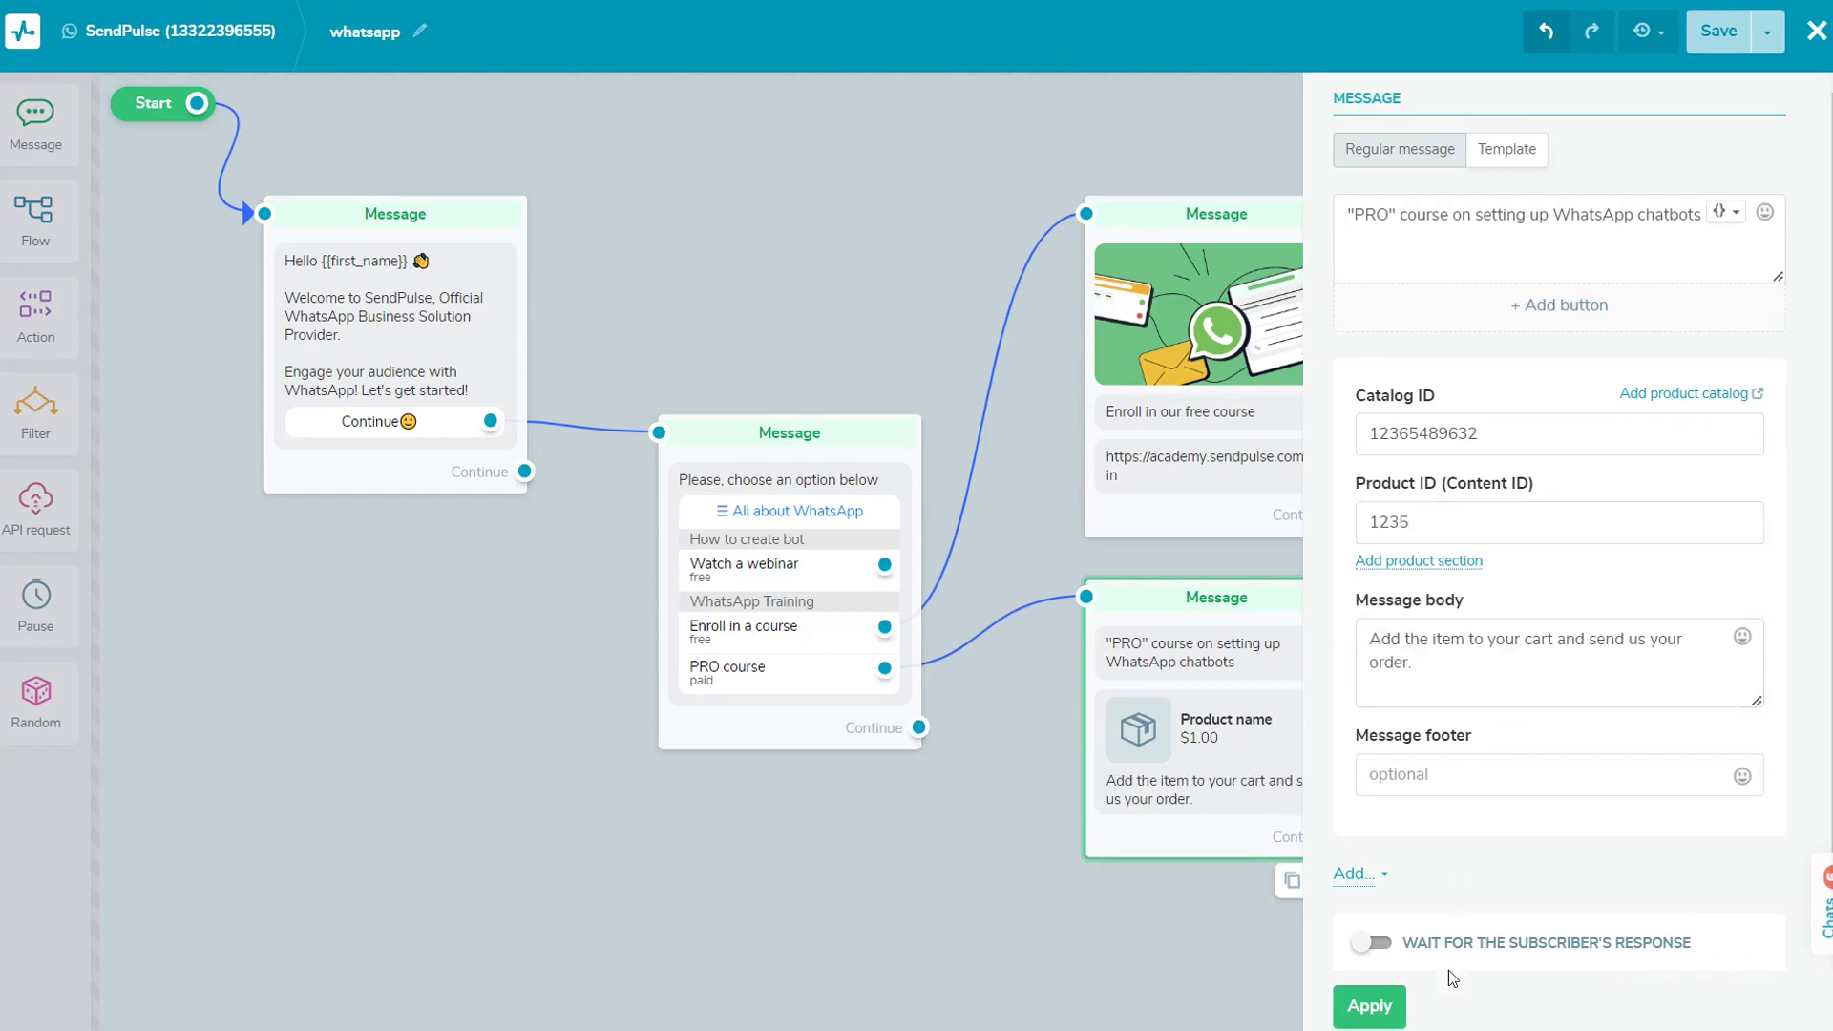
click(1364, 1009)
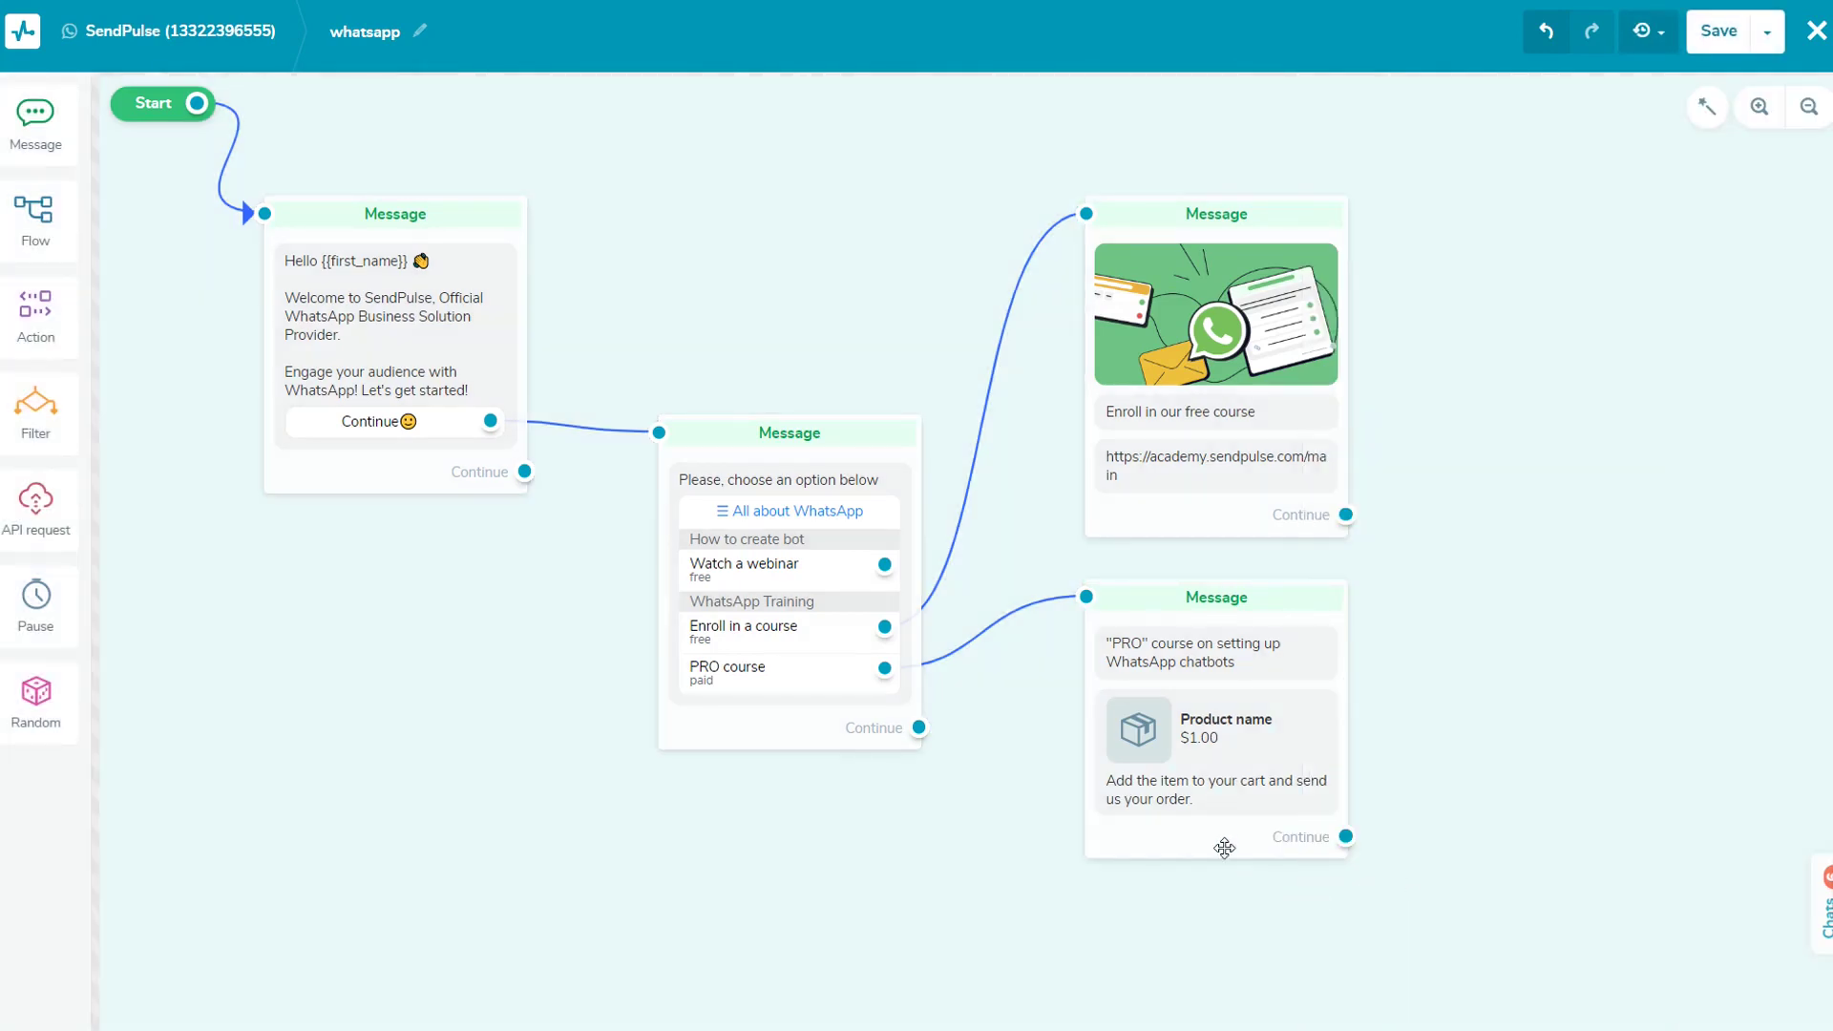